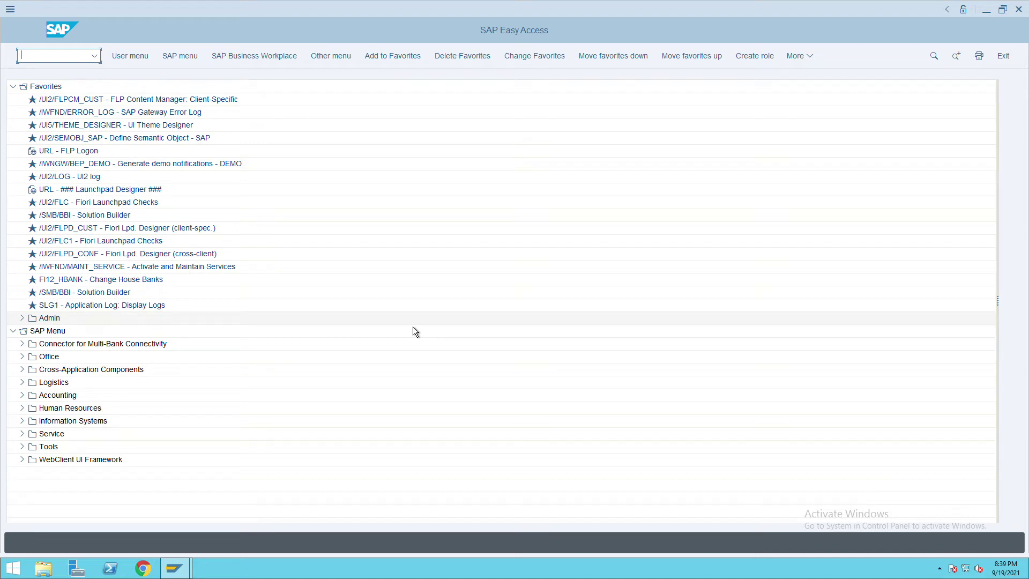
Step: Launch the Business Client from SAP GUI and open the SAP_SFIN_CASH_MANAGER role's bank account app
text(se80)
key(Return)
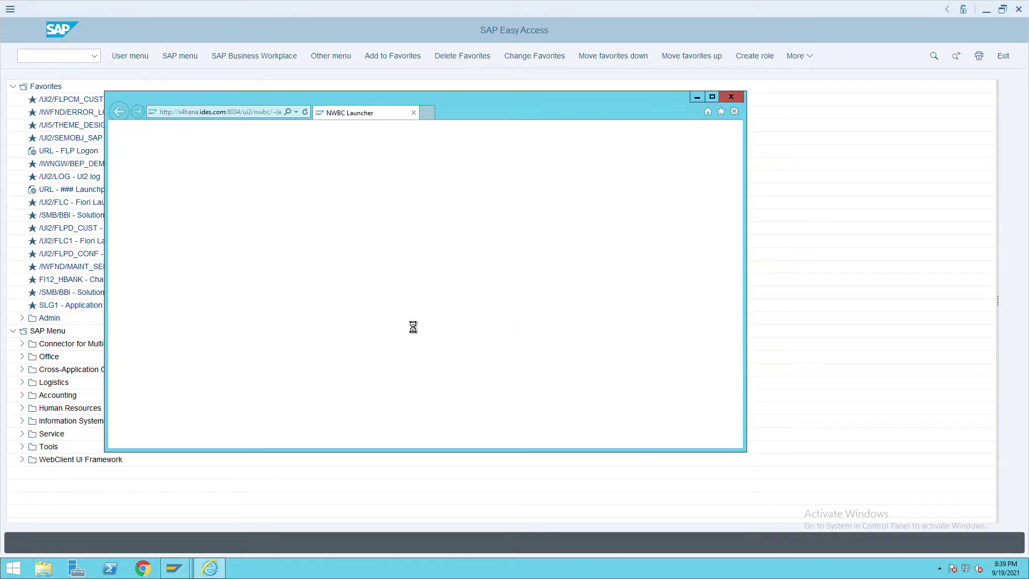
drag(739, 156, 737, 469)
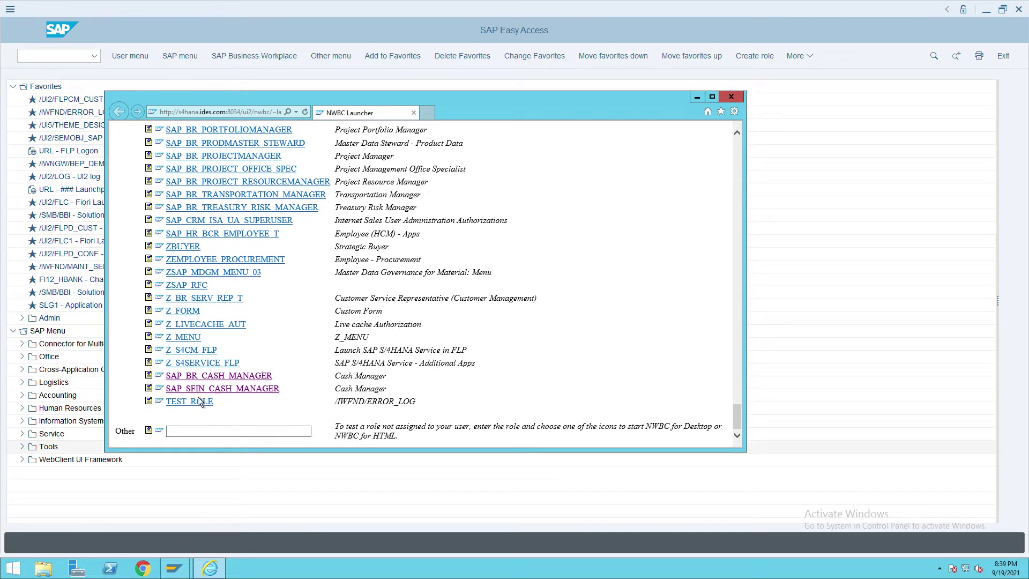
click(247, 394)
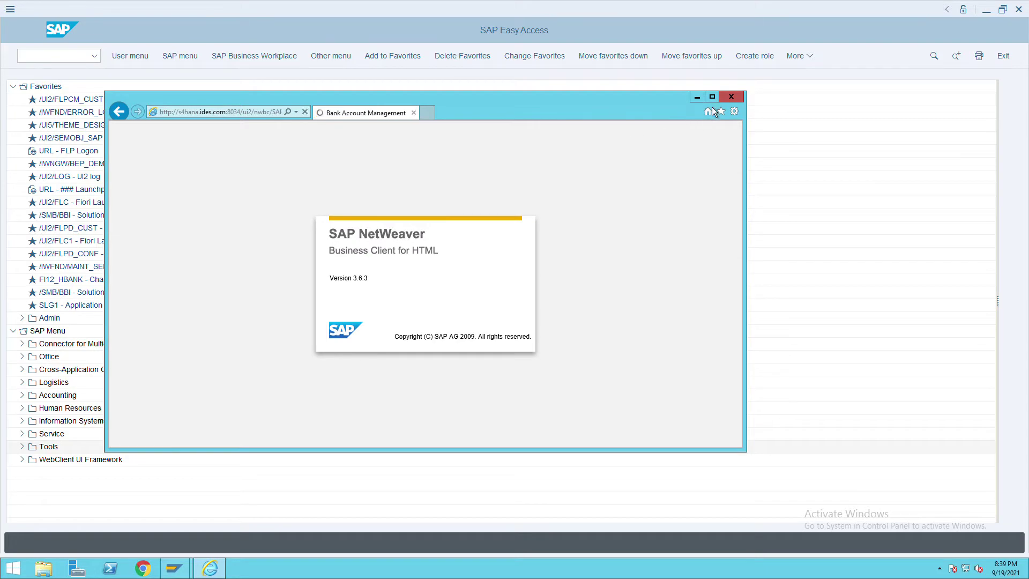
Step: Maximize the Business Client and start a New Bank Account from Manage Bank Accounts
click(712, 96)
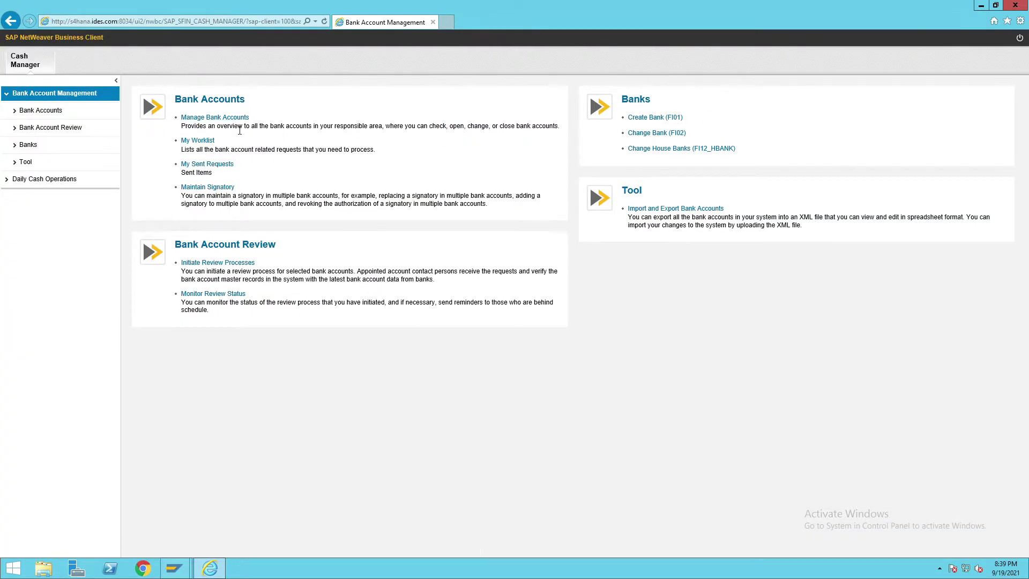
click(214, 122)
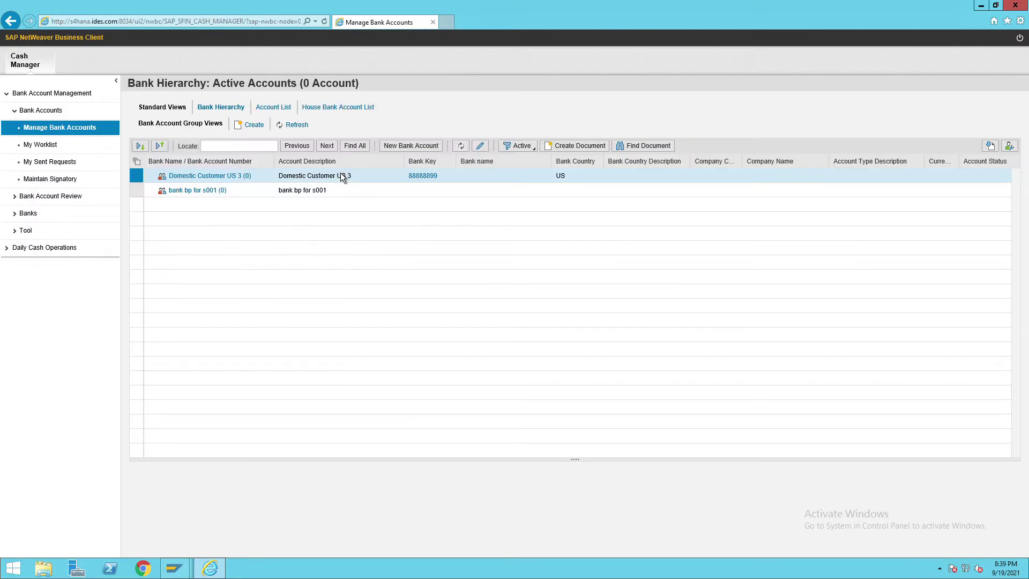
click(413, 150)
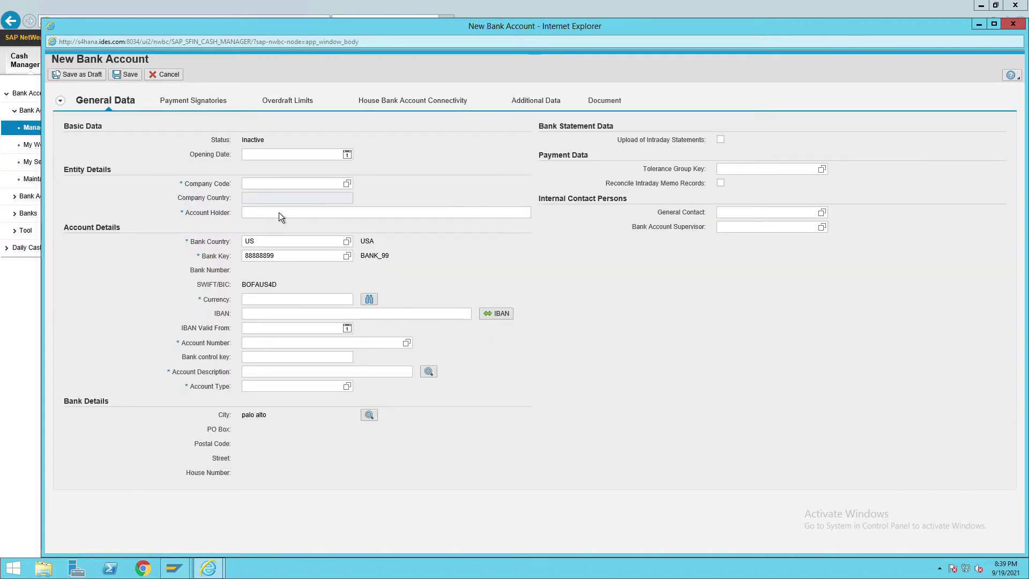
Step: Set opening date 01.09.2021, company code itc and account holder 'itc salary team'
click(349, 156)
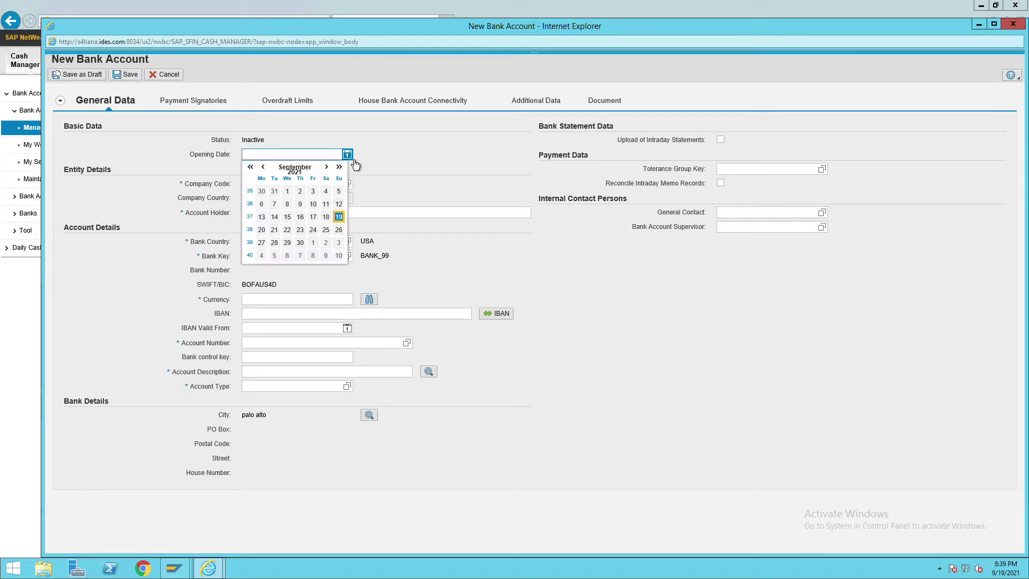
click(293, 196)
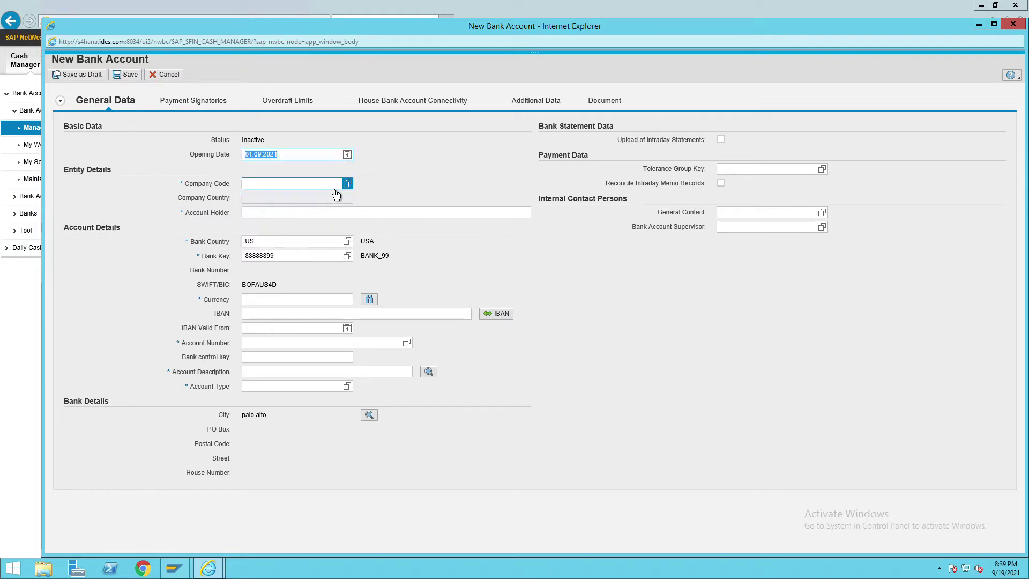
click(300, 186)
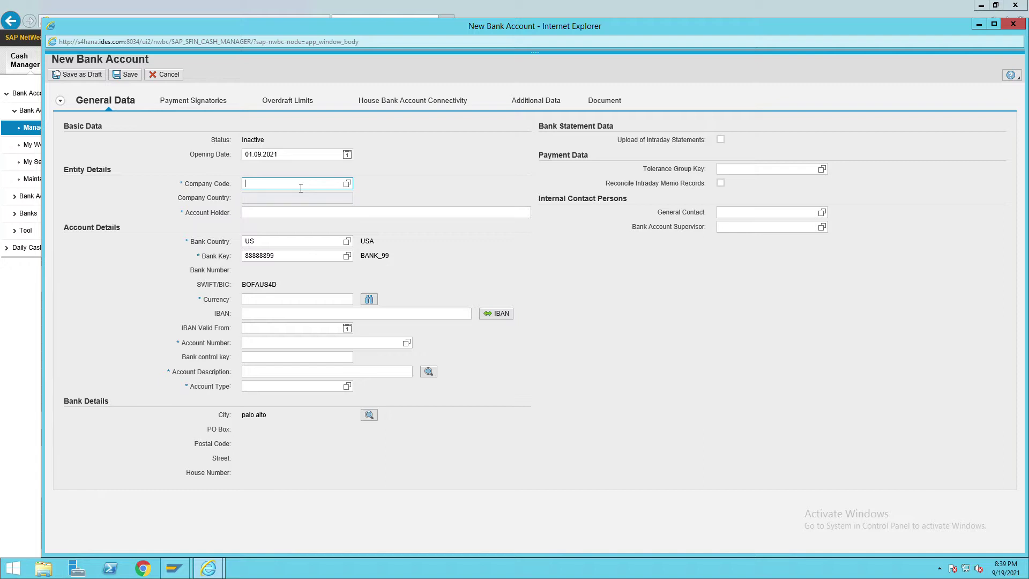
text(itc)
key(Tab)
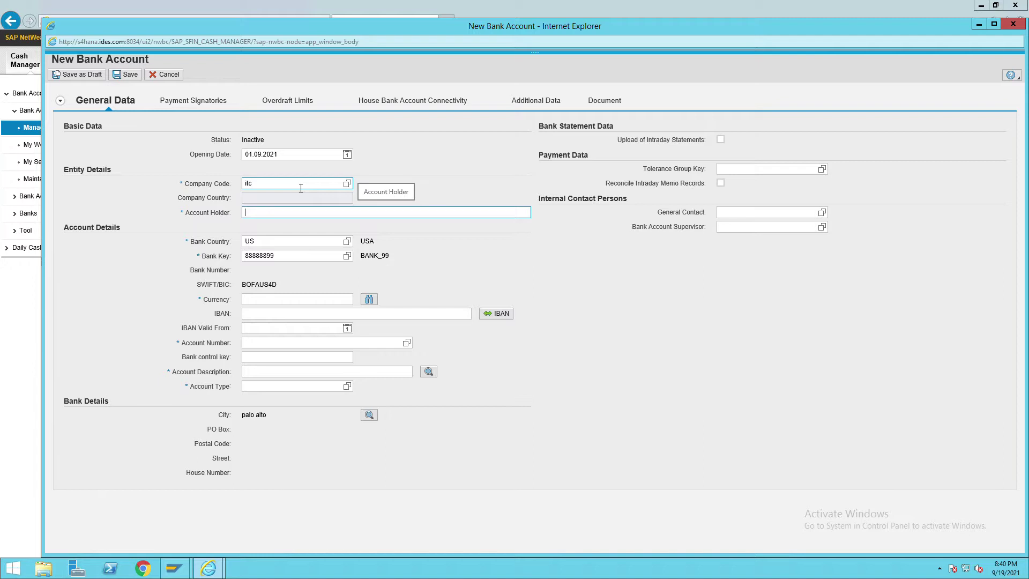
text(itc s)
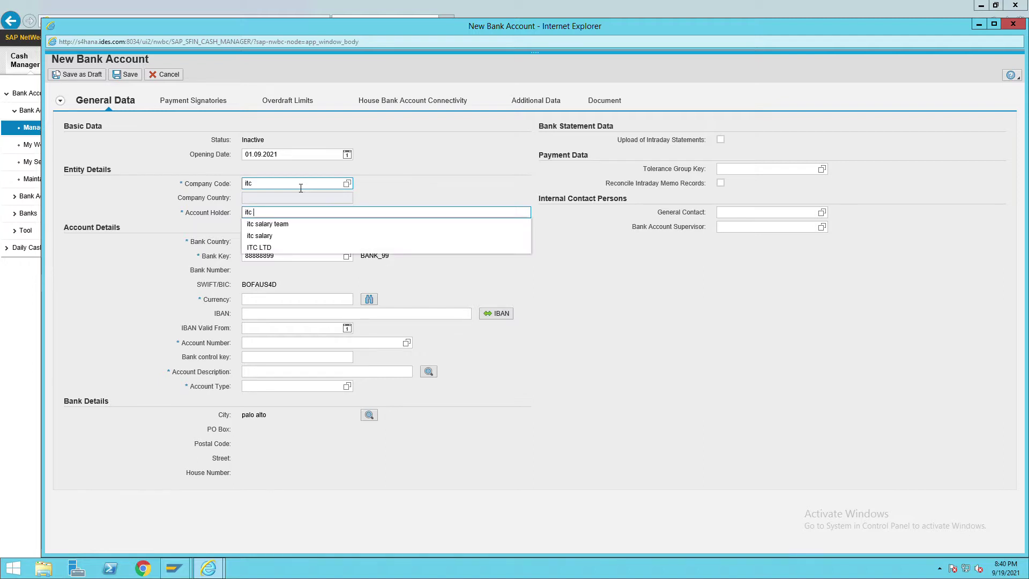
click(286, 230)
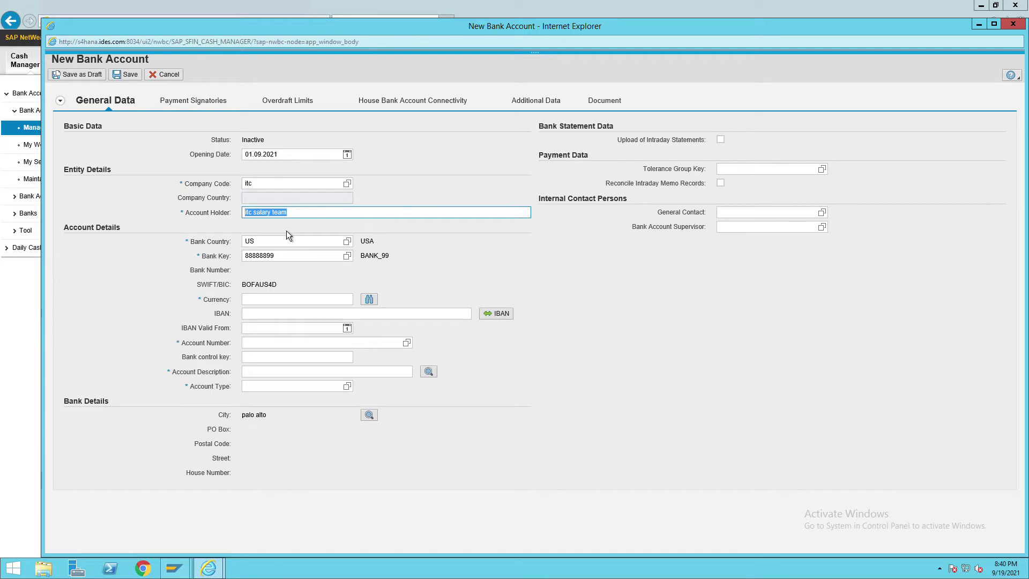
Step: Change the bank country from US to in, clear the old bank key, and switch to SAP GUI
click(333, 246)
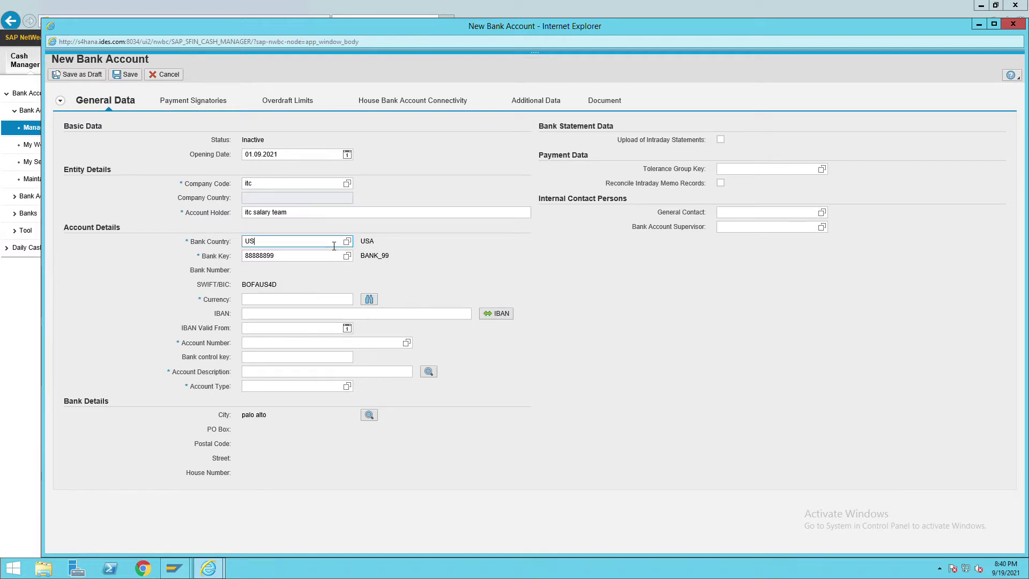
key(BackSpace)
key(BackSpace)
text(in)
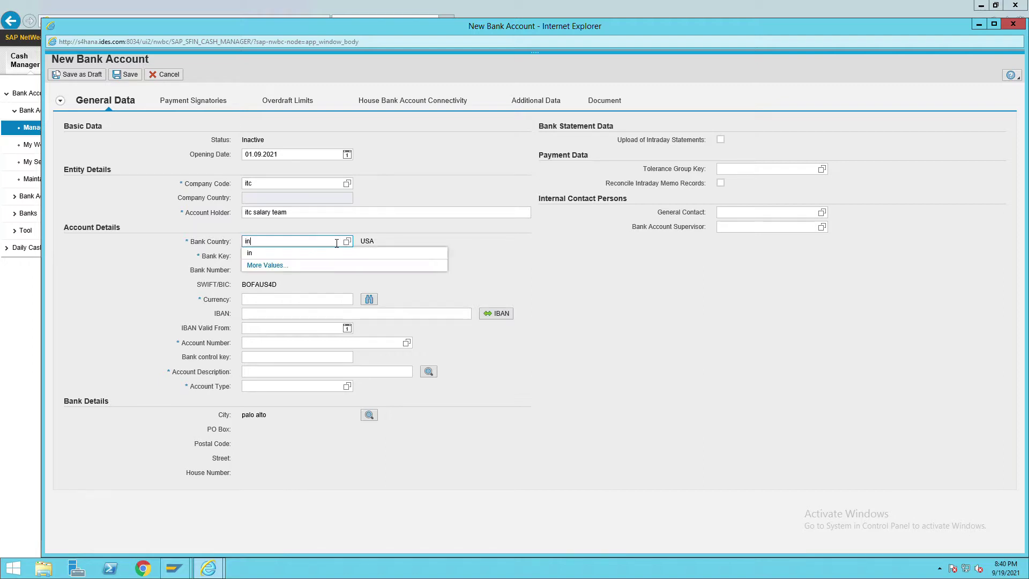
click(292, 261)
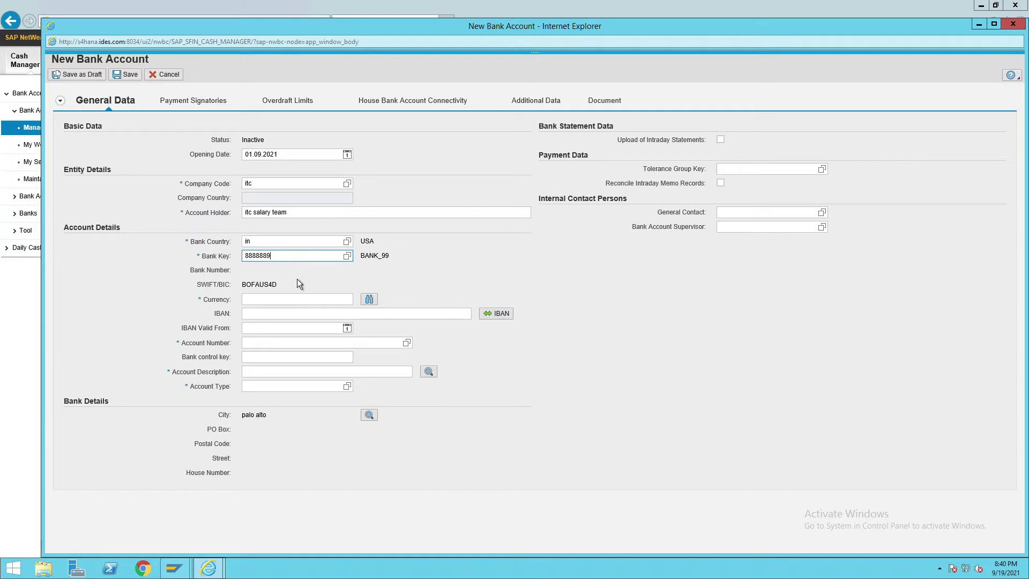
key(BackSpace)
key(BackSpace)
key(BackSpace)
key(BackSpace)
key(BackSpace)
key(BackSpace)
key(BackSpace)
key(BackSpace)
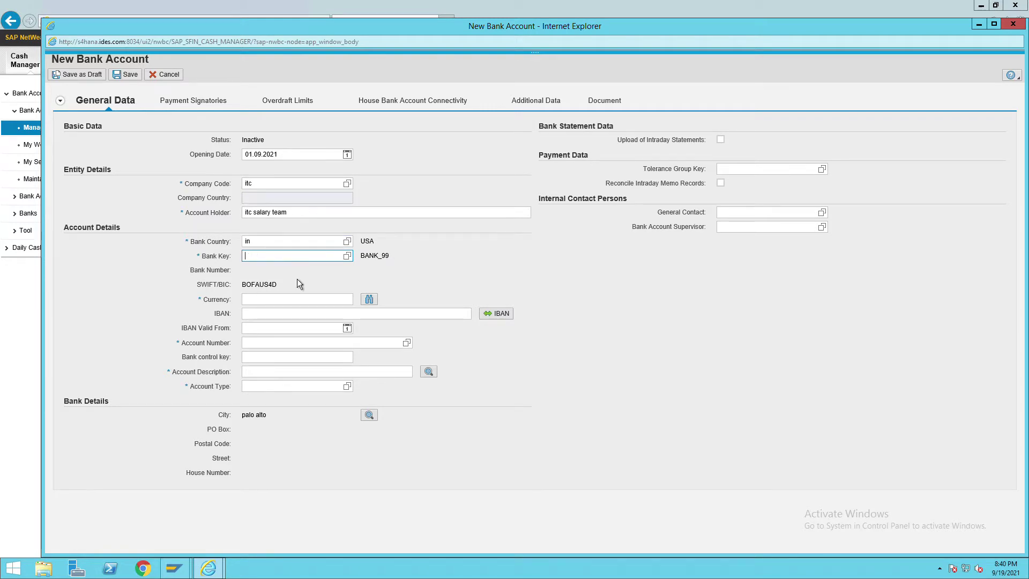
key(alt+Tab)
key(alt+Tab)
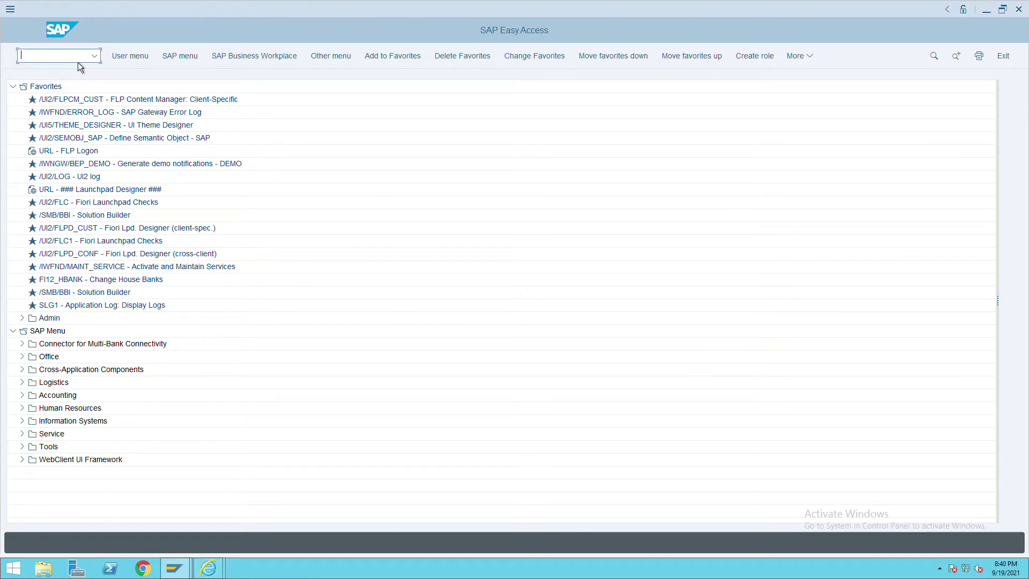
Step: Run the FI12_HBANK house bank transaction and confirm the work area
text(fi_hbank)
key(Return)
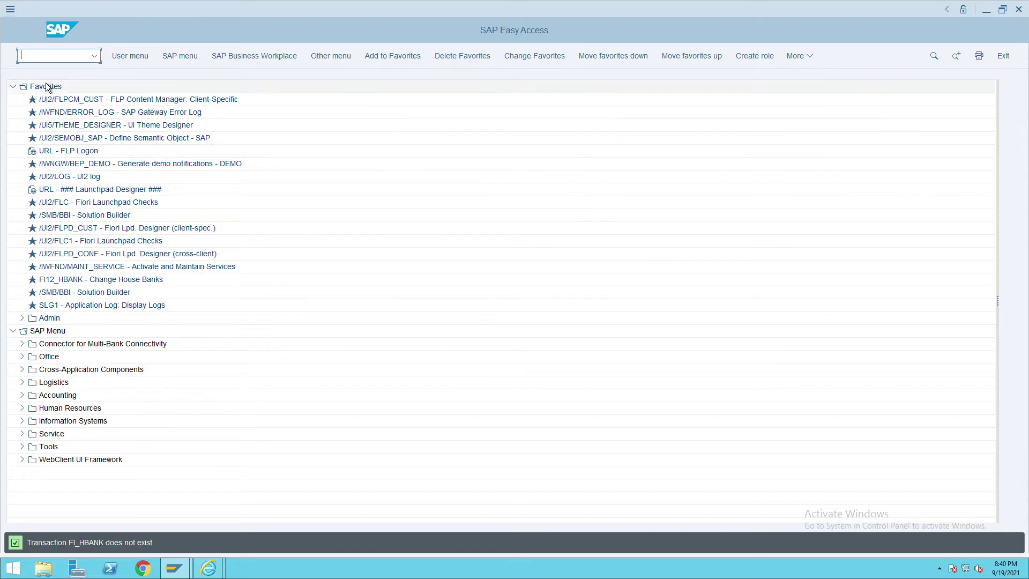
text(f)
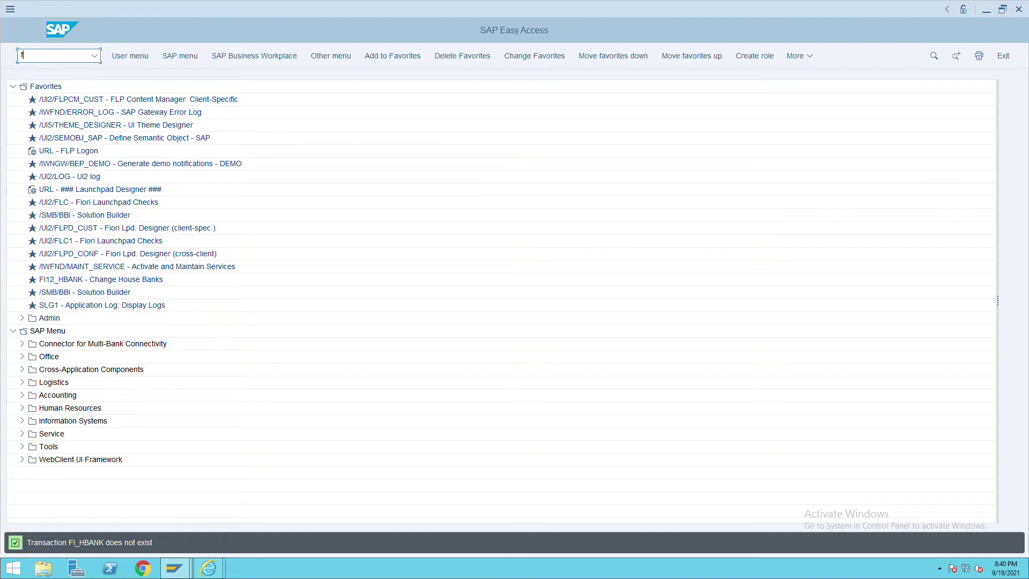
key(BackSpace)
key(BackSpace)
text(fi12_hab)
key(BackSpace)
key(BackSpace)
text(bank)
key(Return)
click(165, 253)
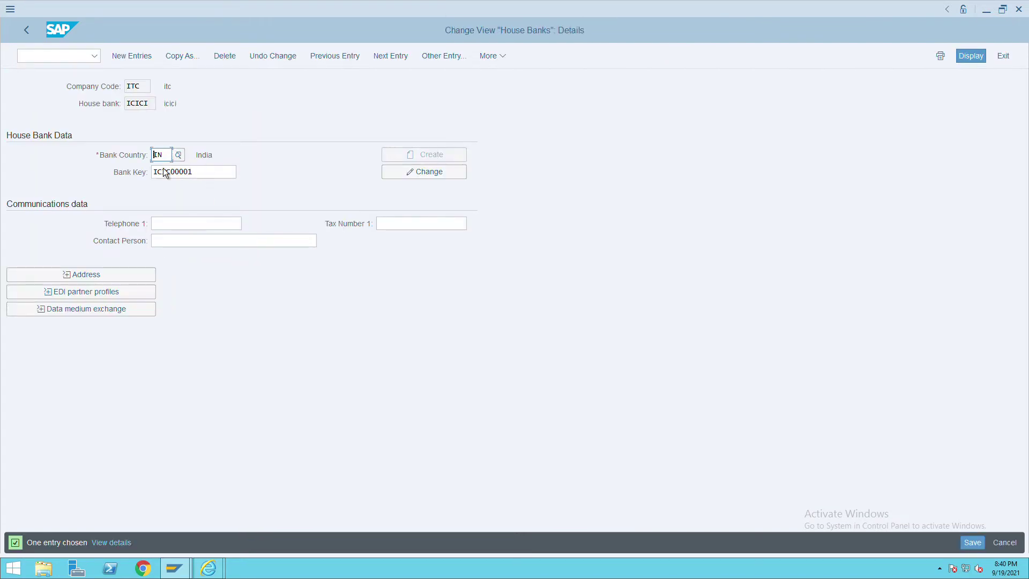
Step: Copy house bank ICICI's bank key ICIC00001 and return to the new account form
double_click(155, 181)
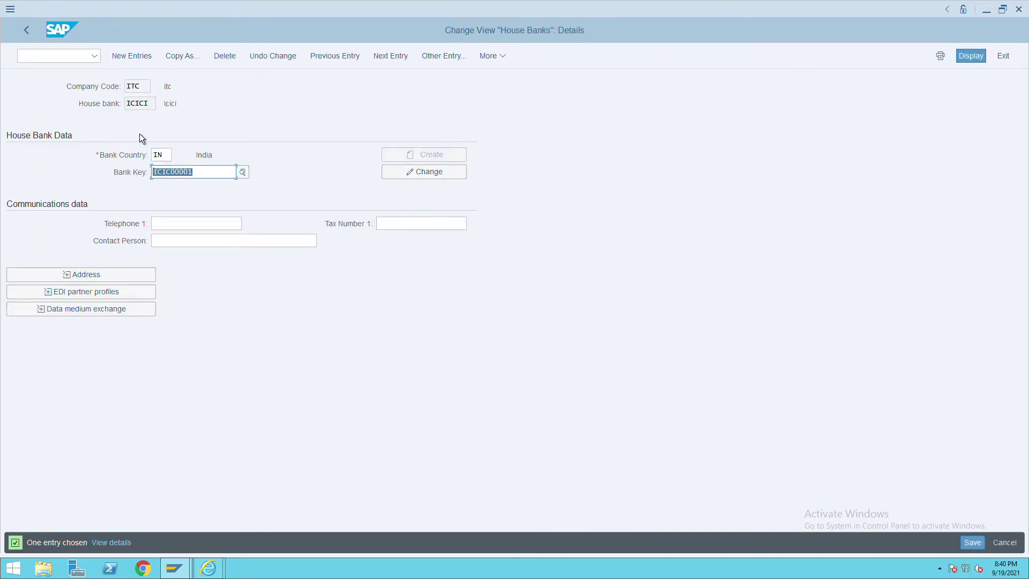
drag(128, 104, 157, 107)
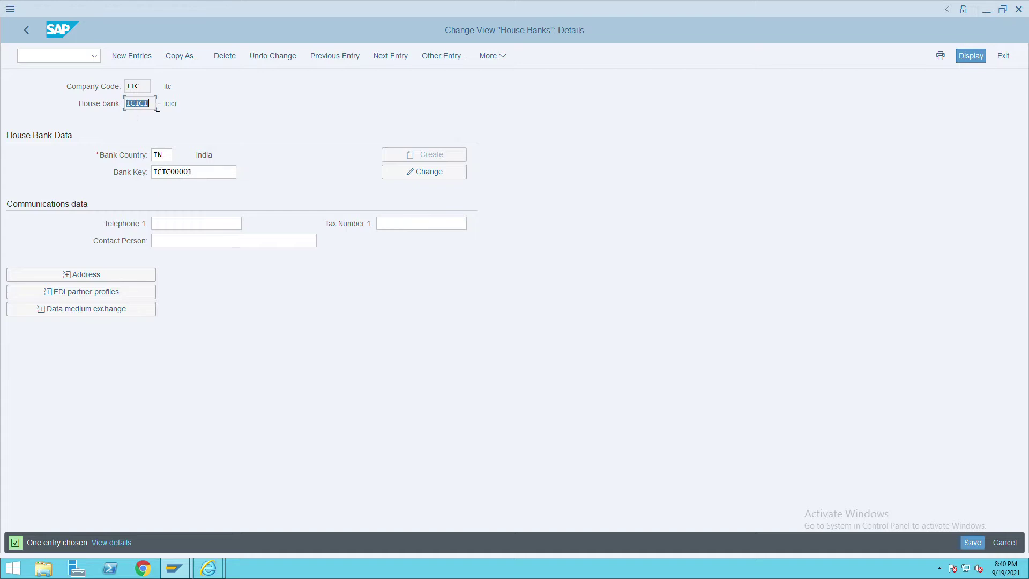
drag(202, 177, 120, 179)
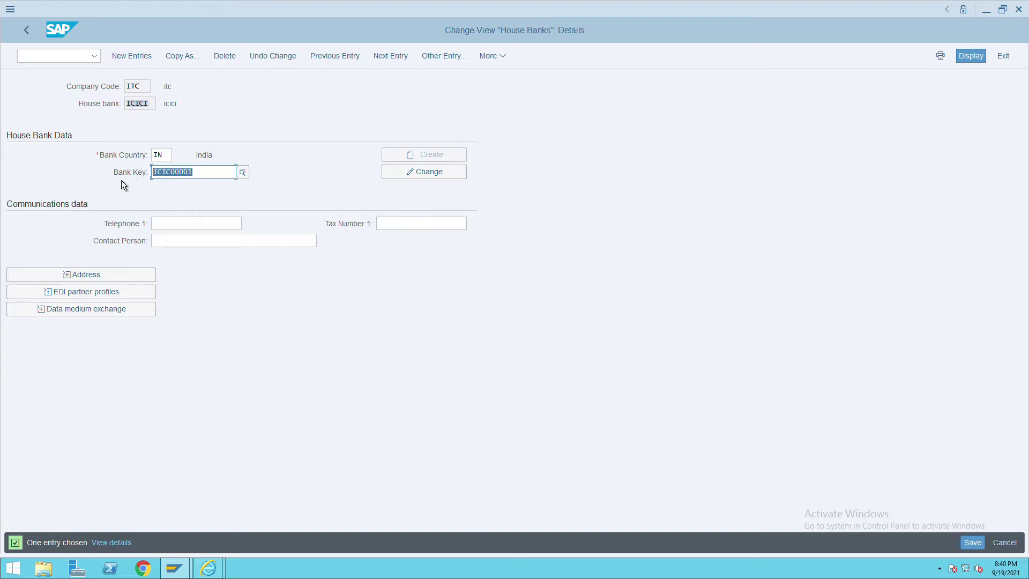
key(ctrl+c)
key(alt+Tab)
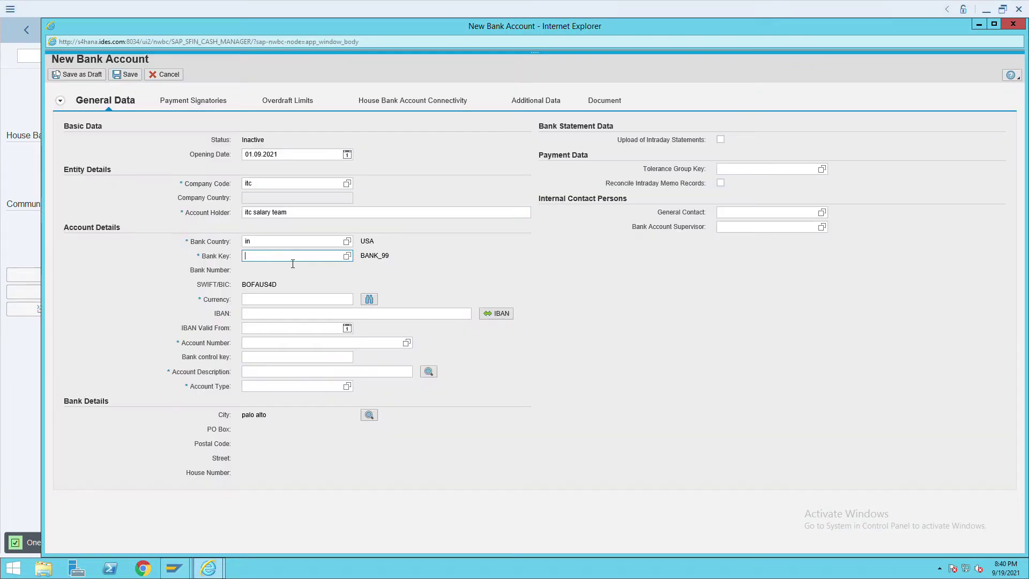
key(ctrl+v)
click(270, 305)
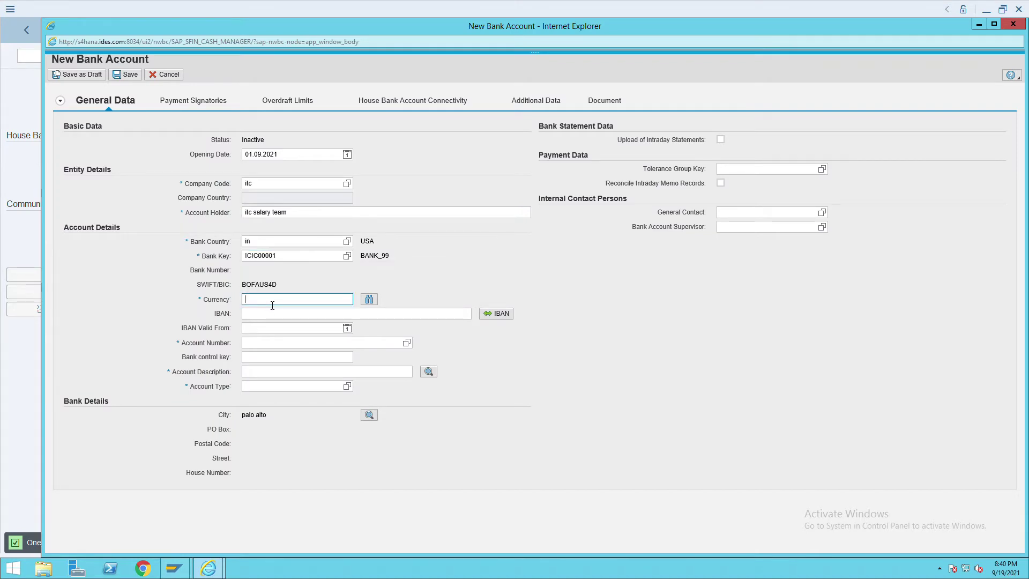
text(inr)
key(Tab)
key(Tab)
key(Tab)
click(269, 344)
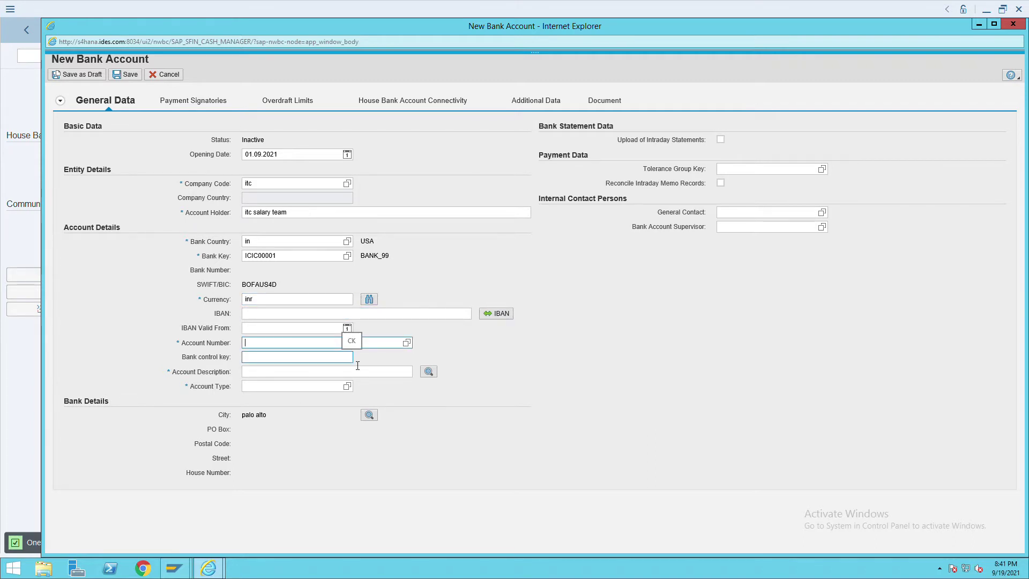
text(23456)
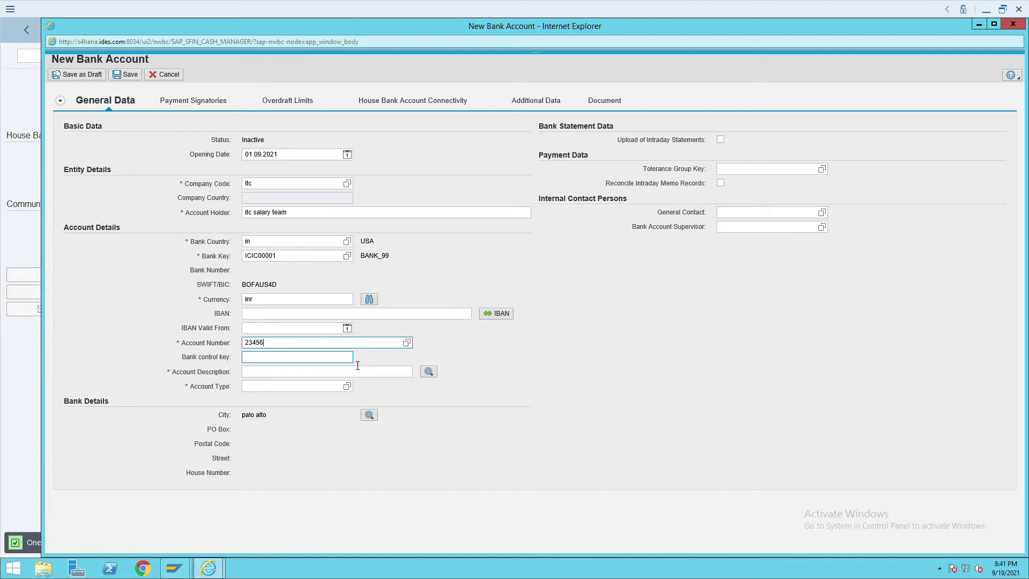
text(78901)
Step: Describe the account as 'salary accout itc' and set account type 08 Salary Account
click(297, 371)
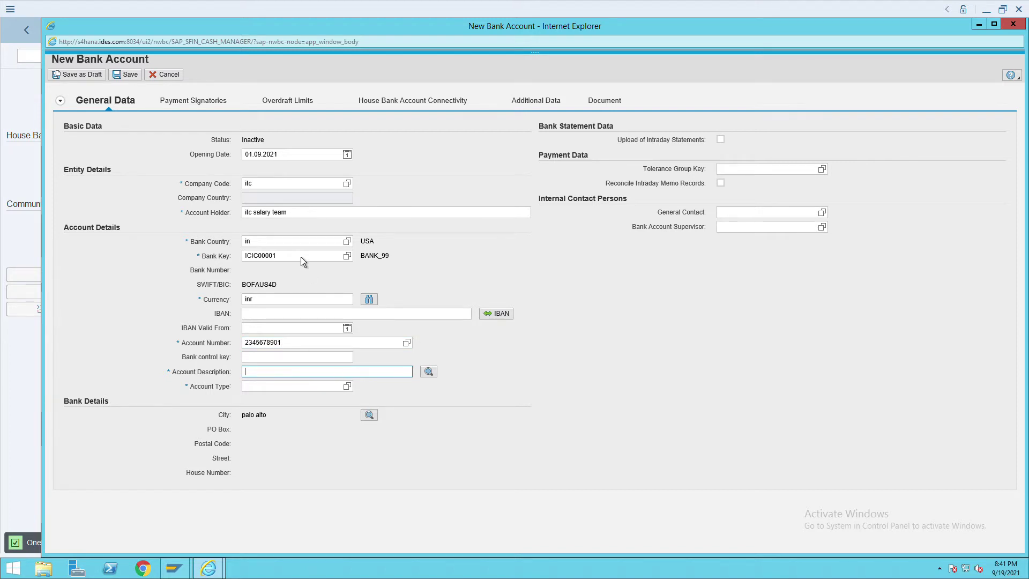
text(salary accout itc)
key(Tab)
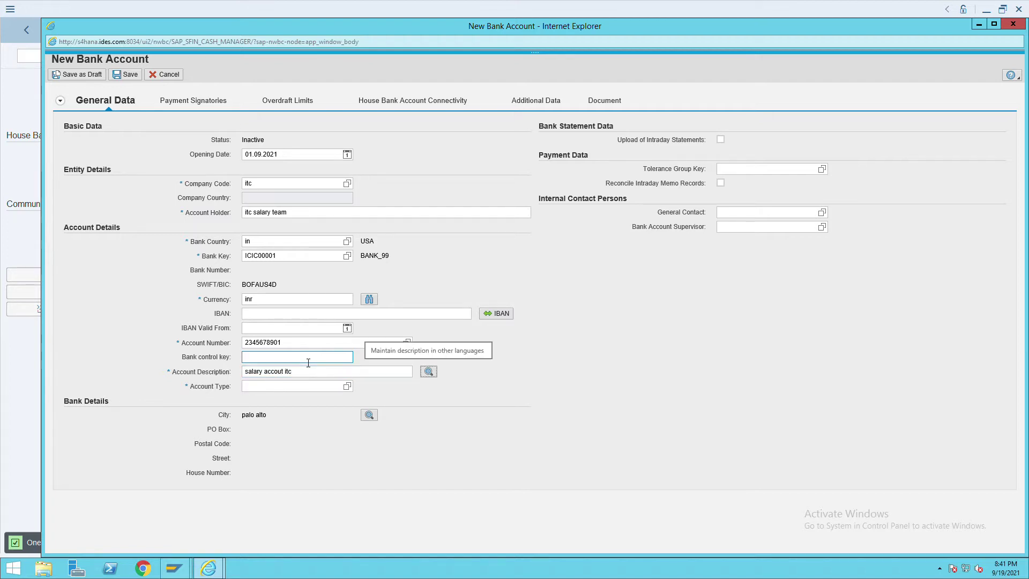
key(Tab)
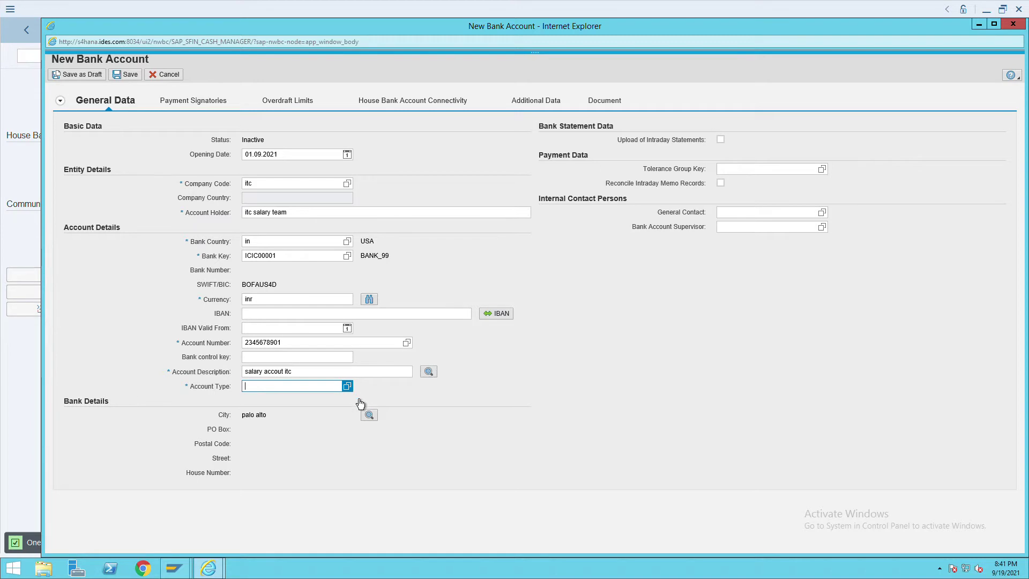
key(F4)
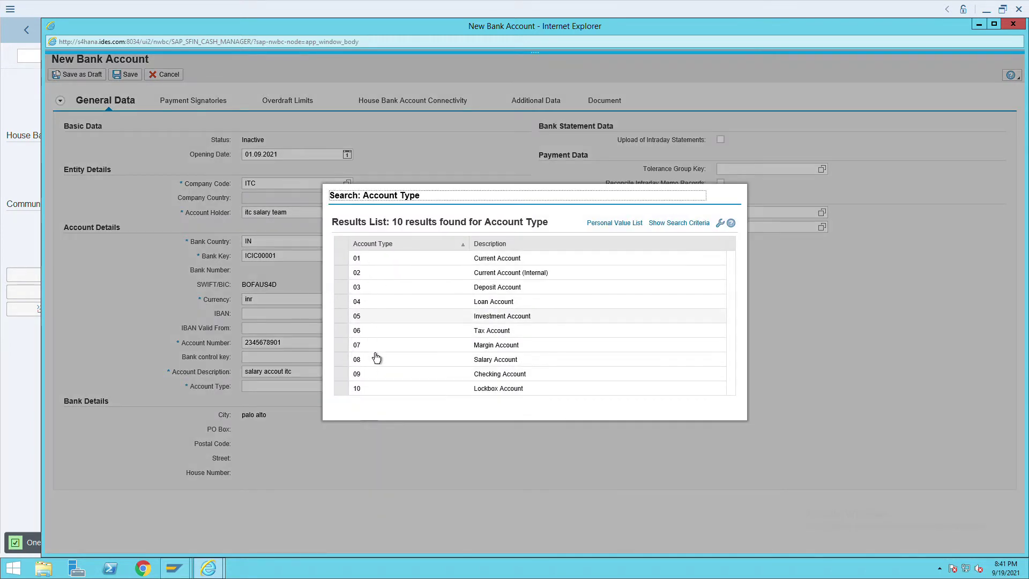
click(352, 369)
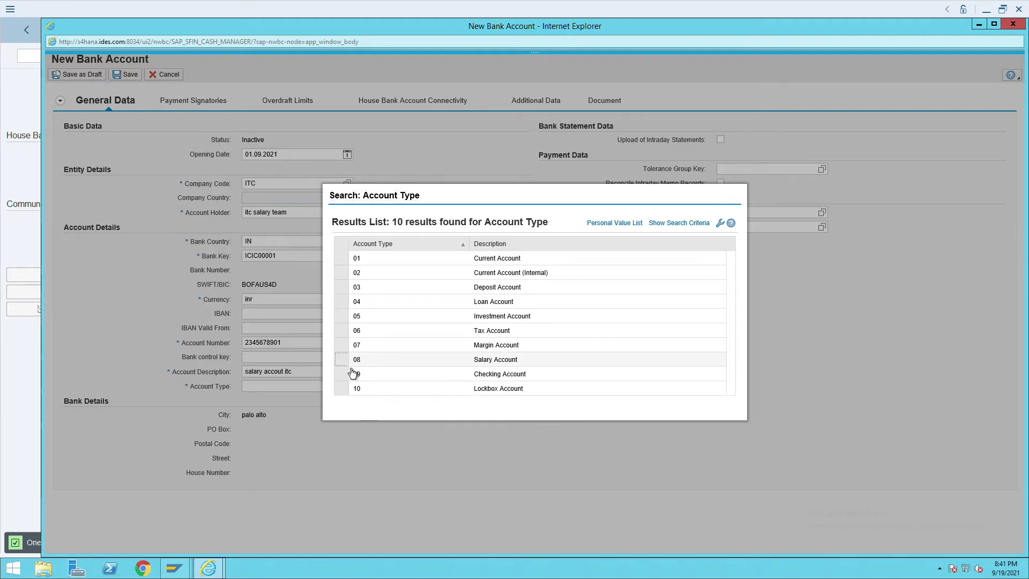
click(356, 360)
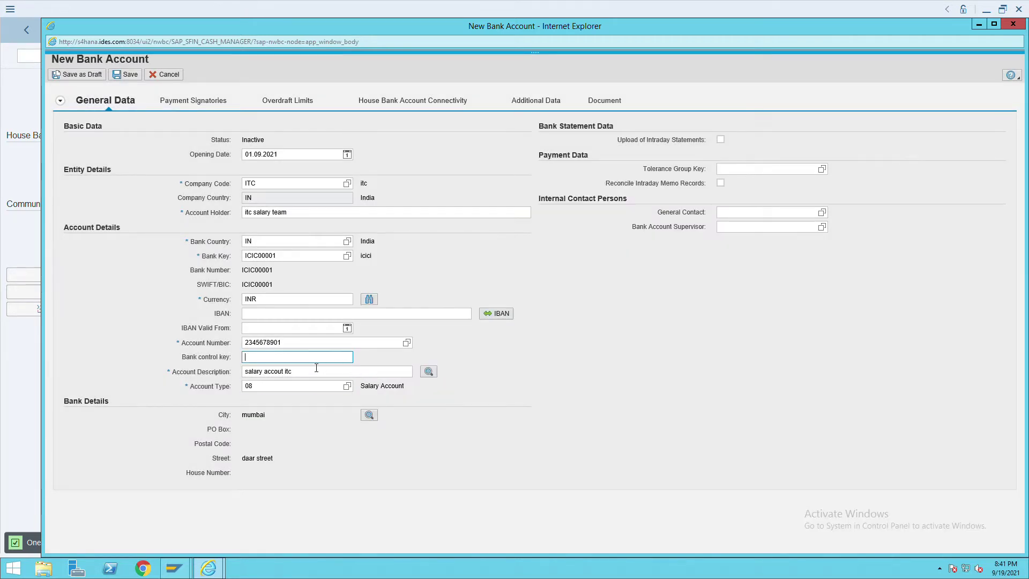
click(397, 109)
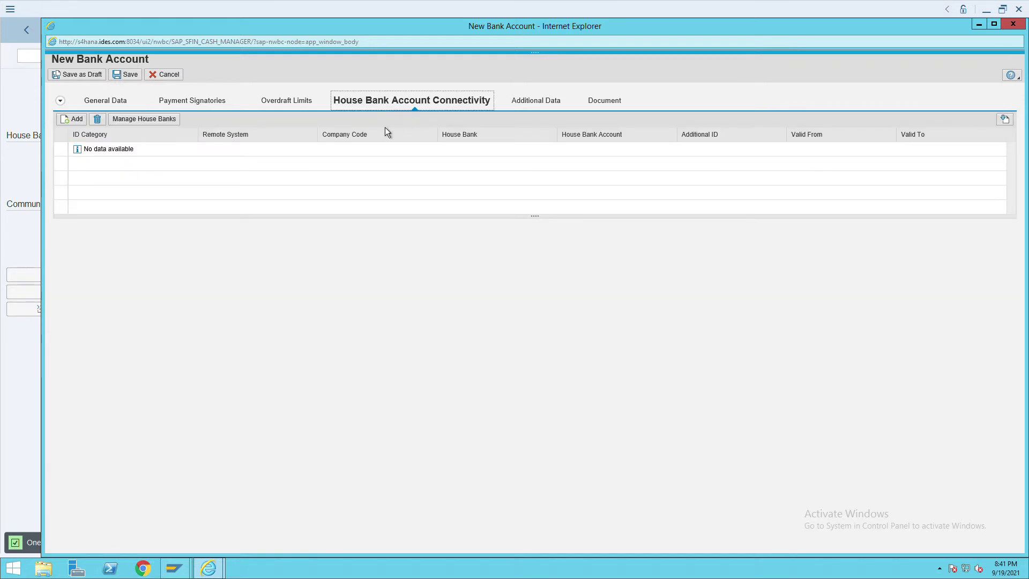
Step: Add a connectivity row for house bank ICICI with house bank account ICIS1 in table and detail
click(81, 122)
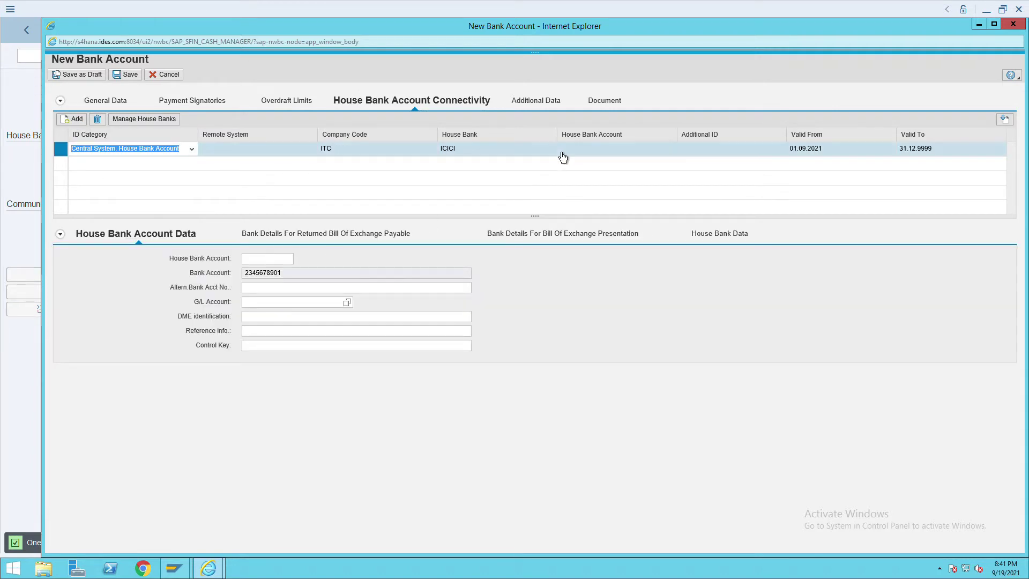
click(579, 153)
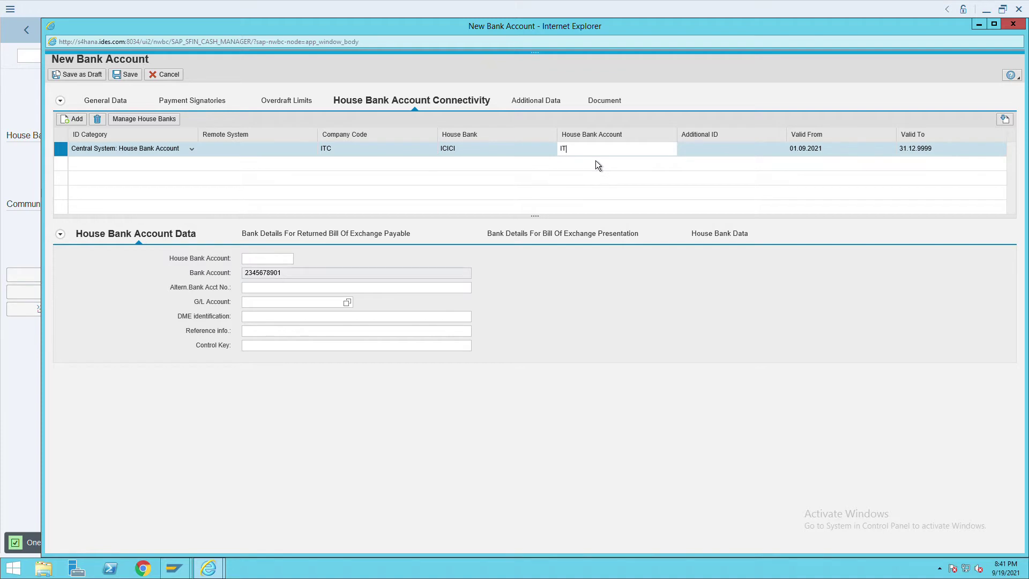
text(ICIS1)
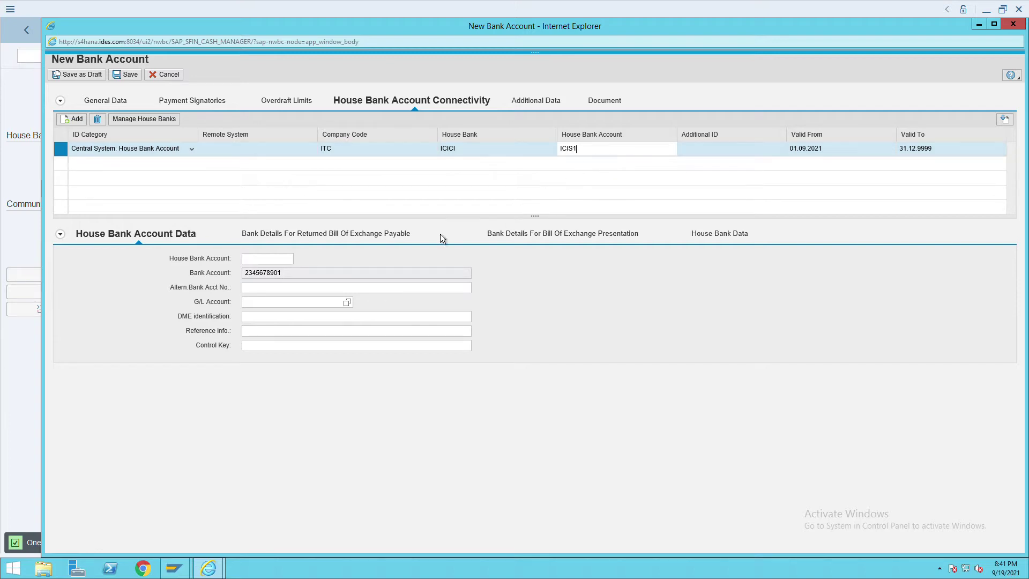
click(268, 261)
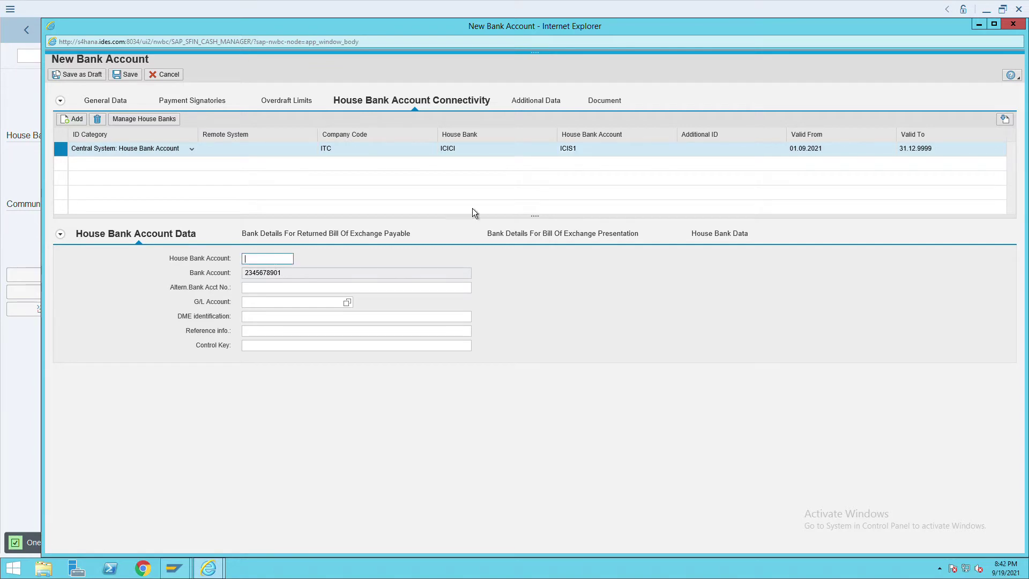
click(598, 152)
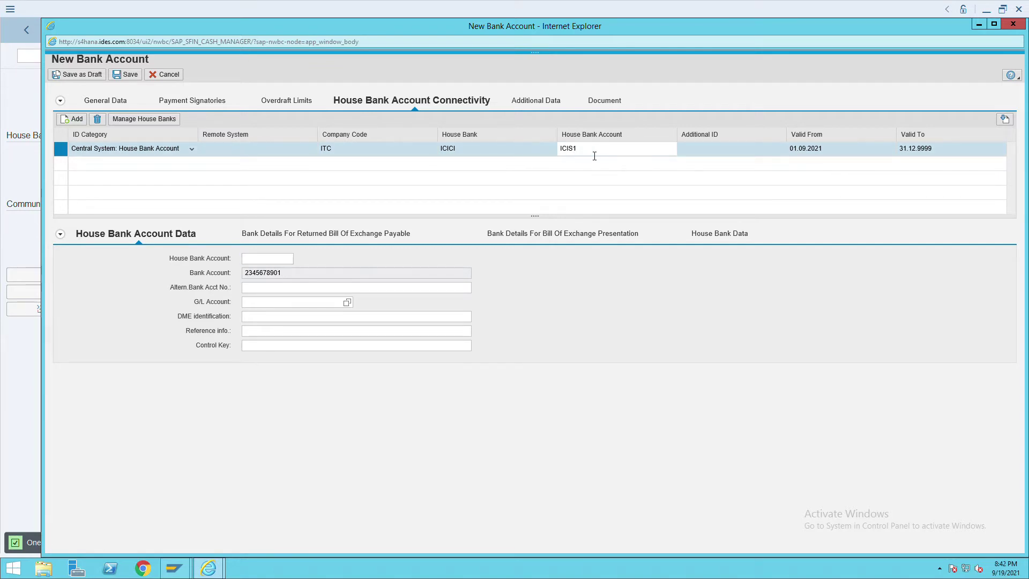
double_click(555, 152)
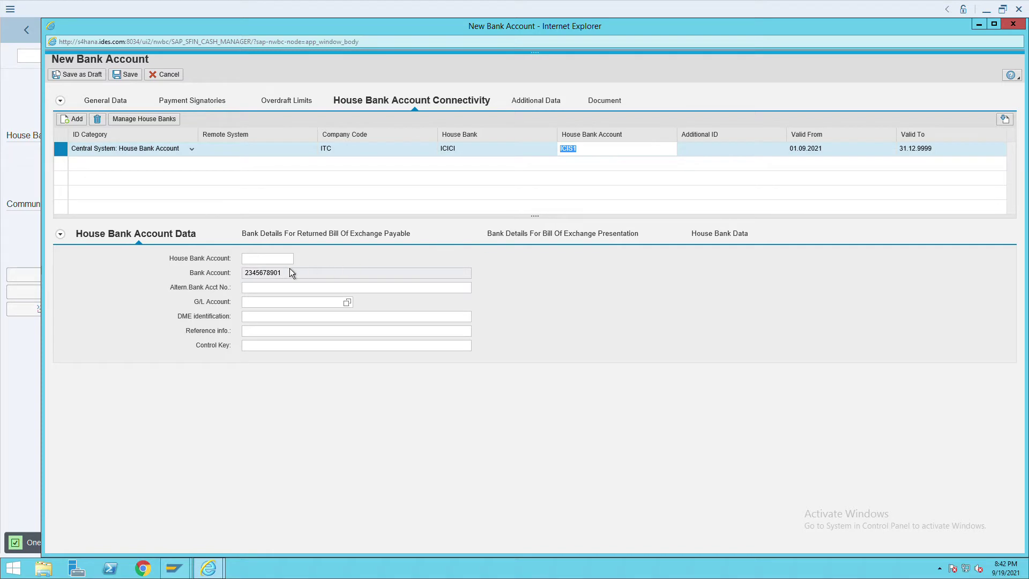
click(263, 262)
key(ctrl+v)
click(284, 303)
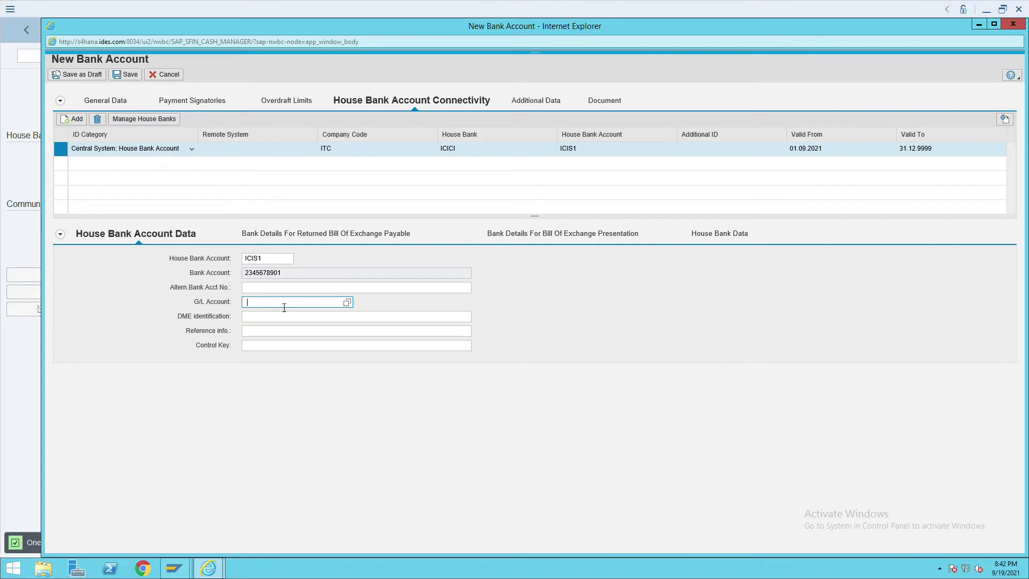
key(alt+Tab)
key(Tab)
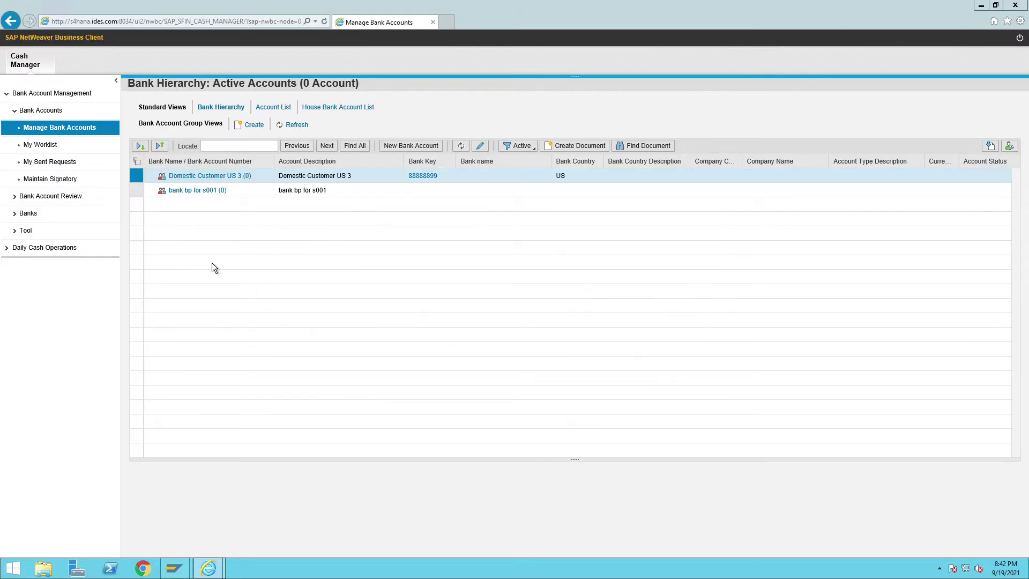
key(alt+Tab)
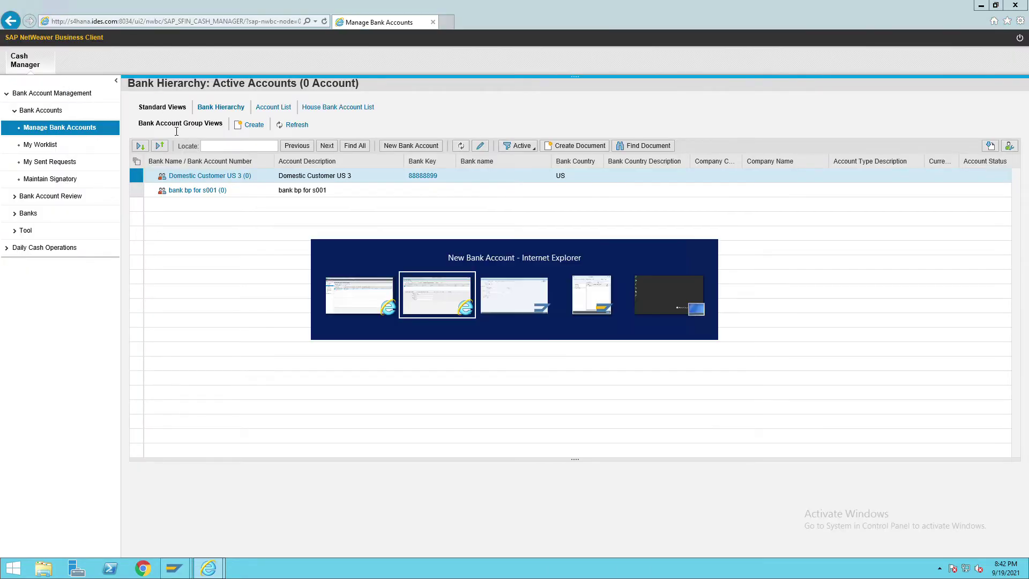
key(Tab)
click(69, 62)
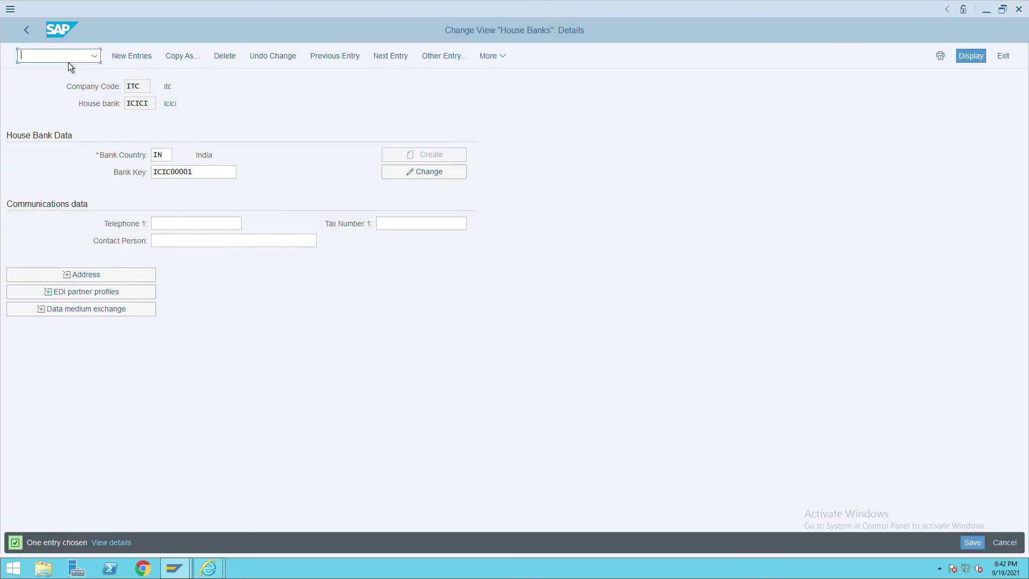
text(/nfs00)
key(Return)
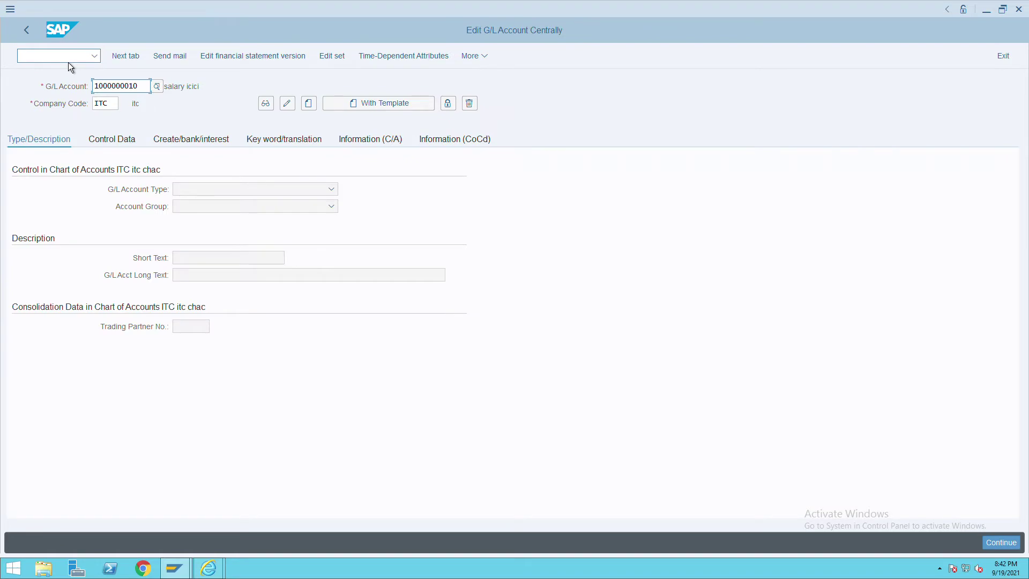
key(ctrl+a)
key(ctrl+c)
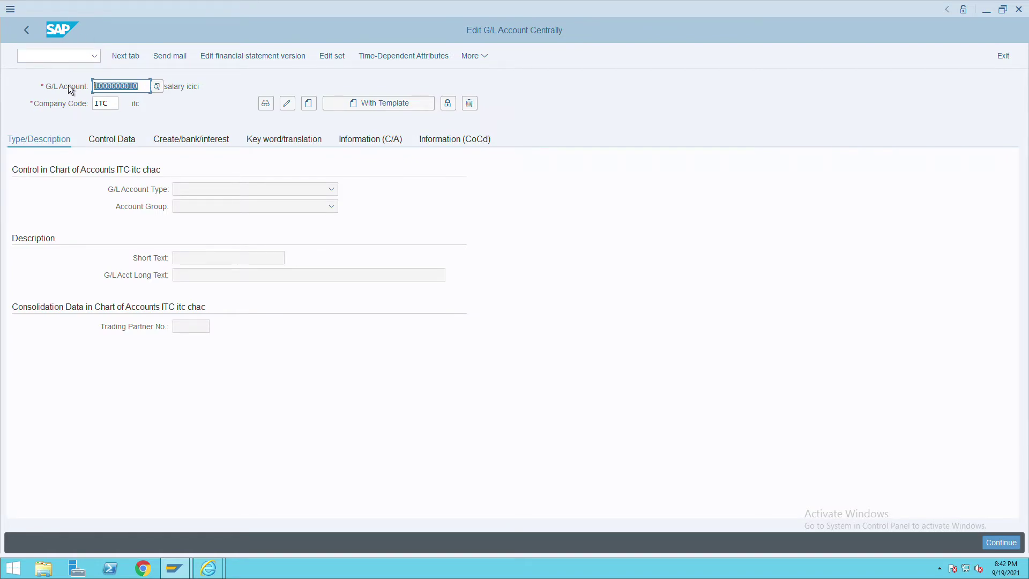
key(alt+Tab)
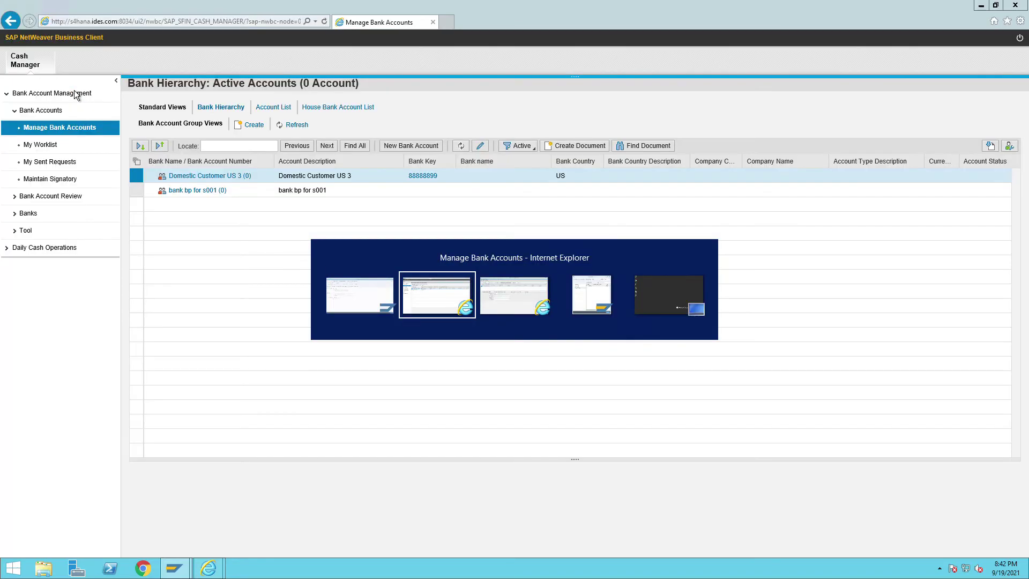
key(alt+Tab)
key(ctrl+v)
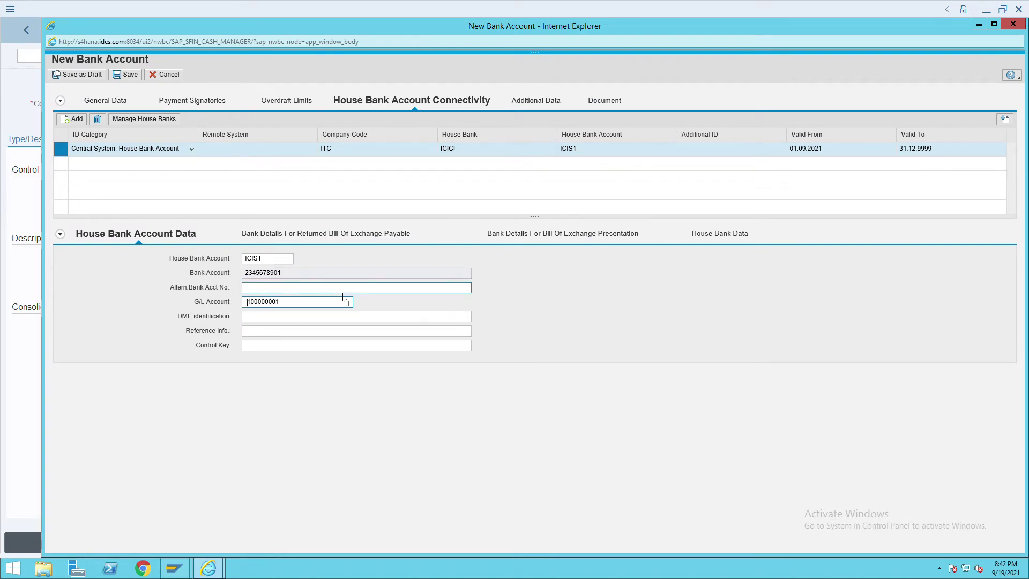
key(Delete)
text(1)
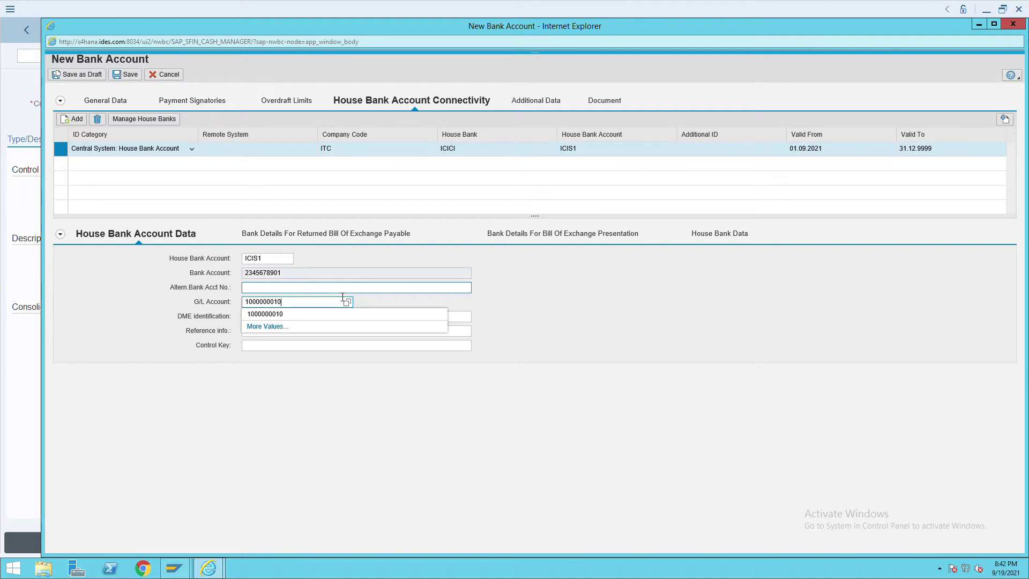
click(657, 325)
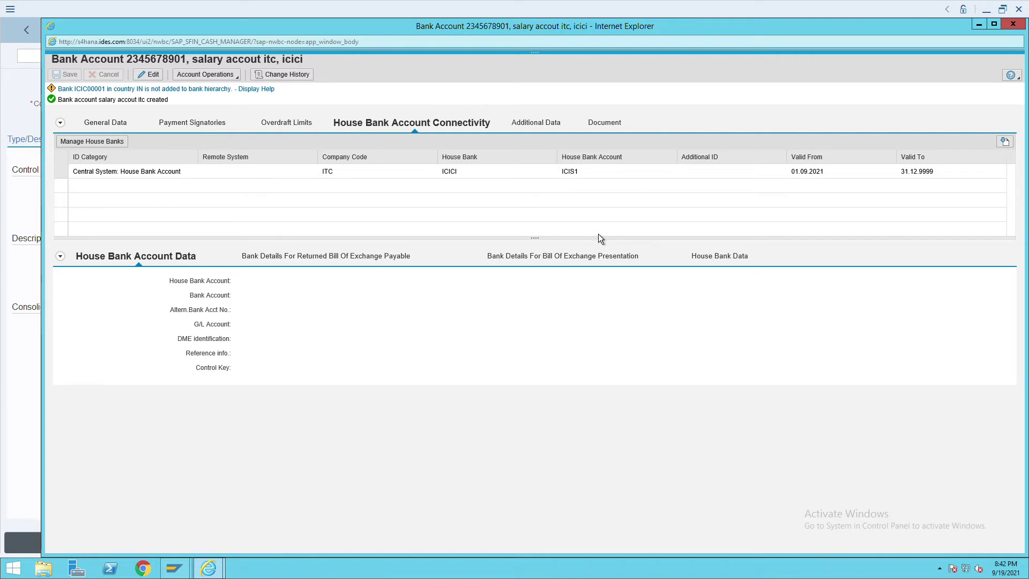
key(alt+Tab)
key(alt+Tab)
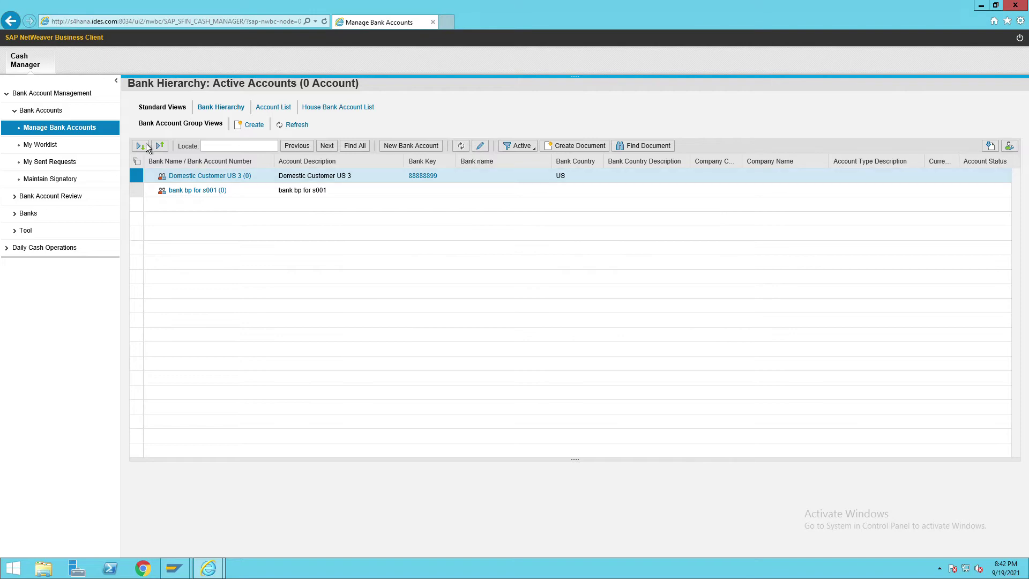
Step: Leave the G/L account screen with /n and open the FCHI Check Lots transaction
key(alt+Tab)
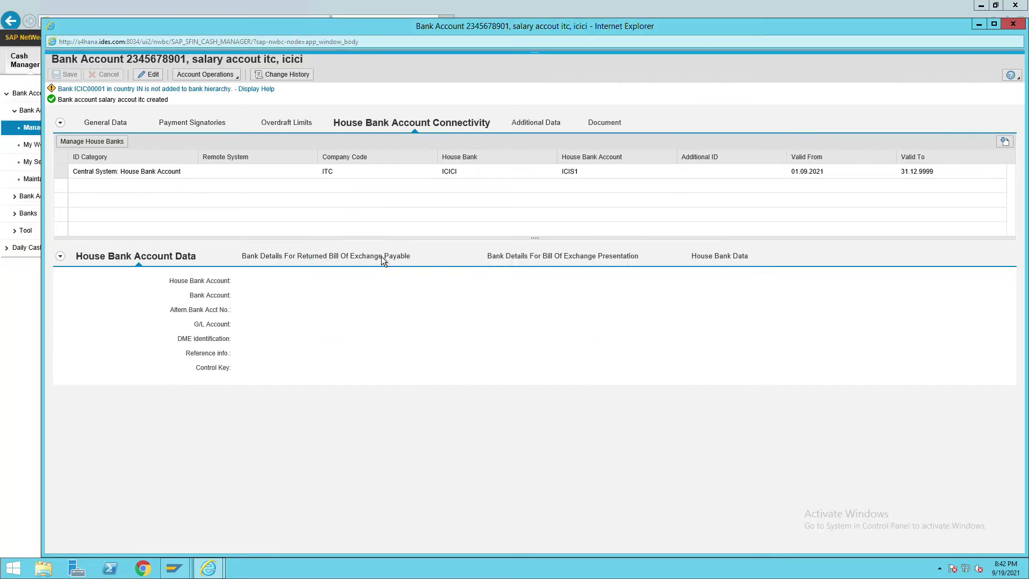
mouse_move(175, 567)
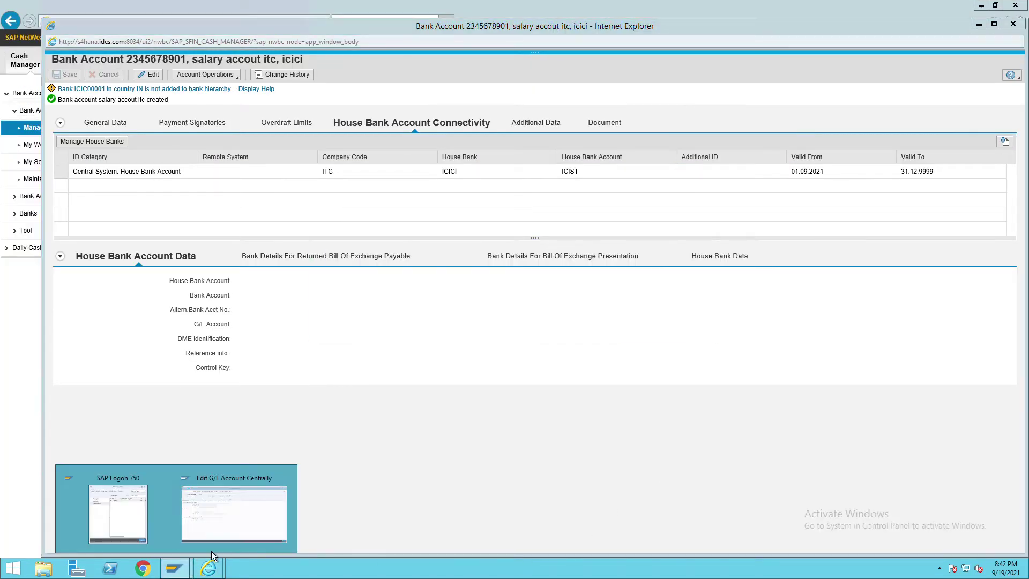
click(233, 533)
click(63, 62)
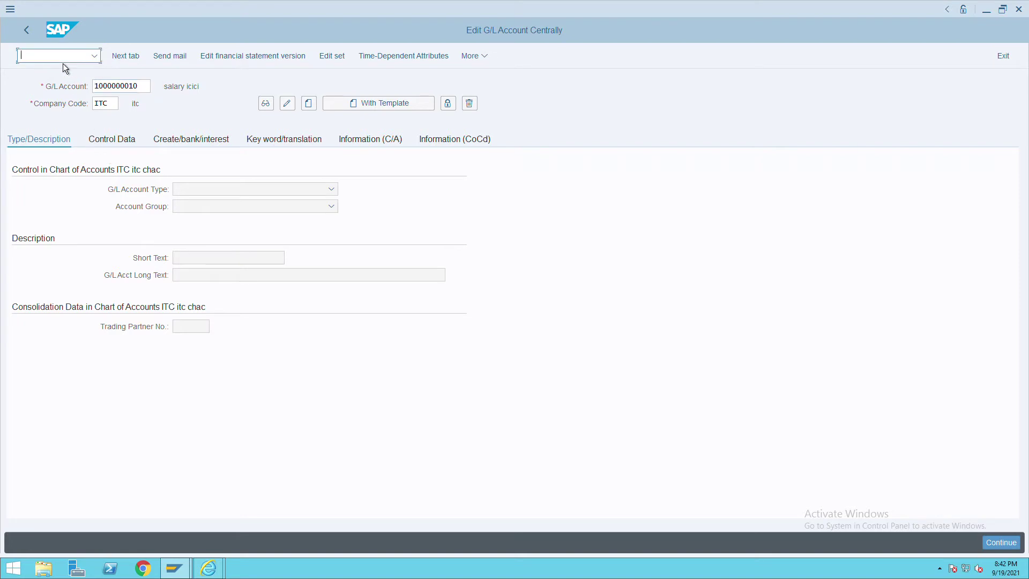
text(/n)
key(Return)
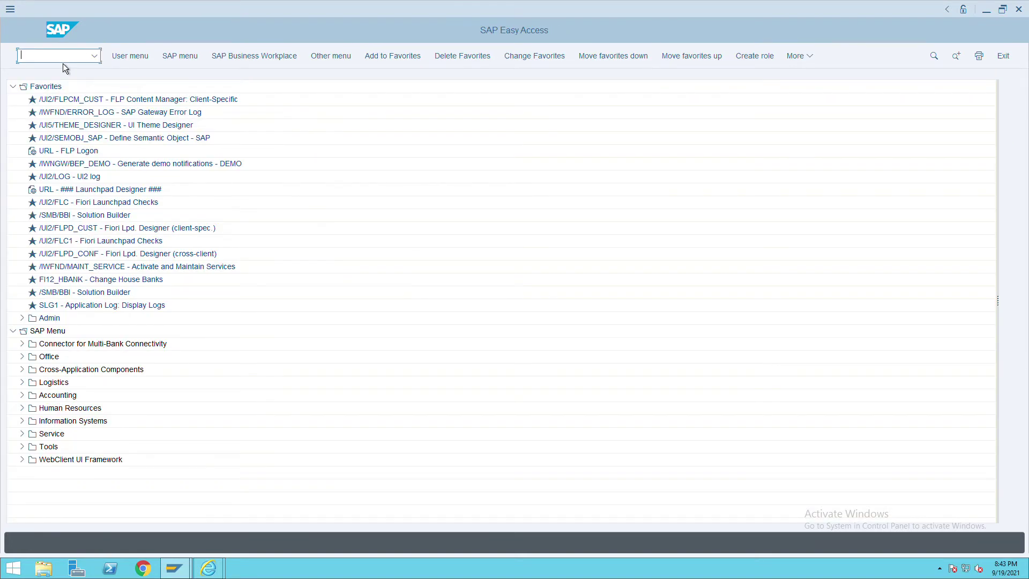
text(fi12)
key(BackSpace)
key(BackSpace)
key(BackSpace)
text(ch)
key(Return)
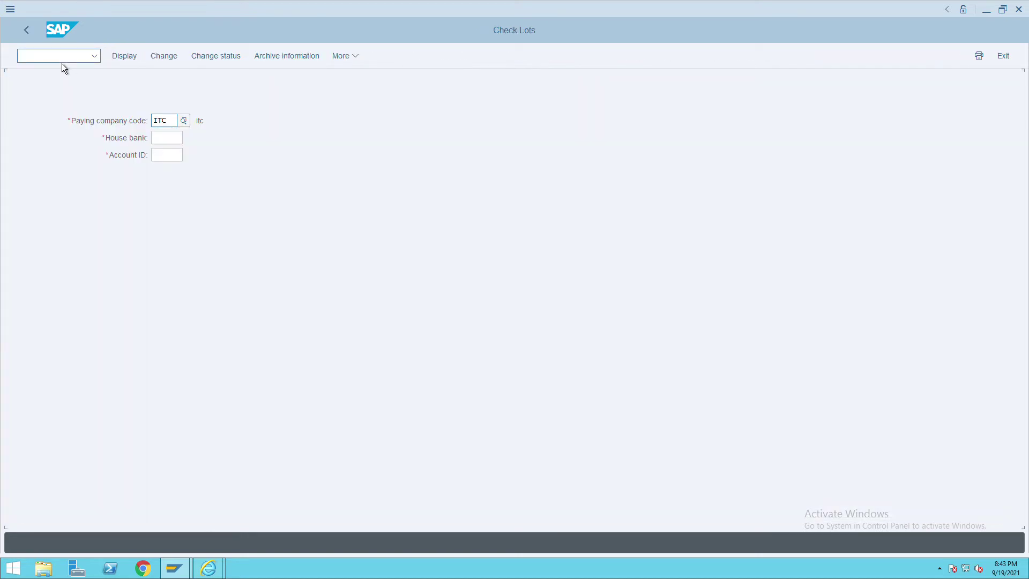
Step: Fill Check Lots with house bank ICICI and account ID ICIS1
key(Tab)
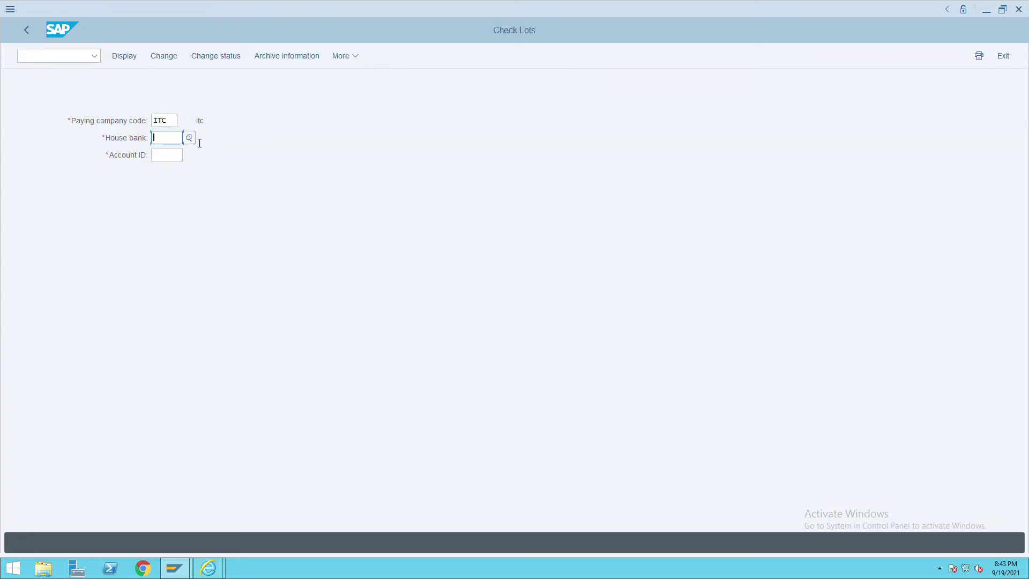
text(icici)
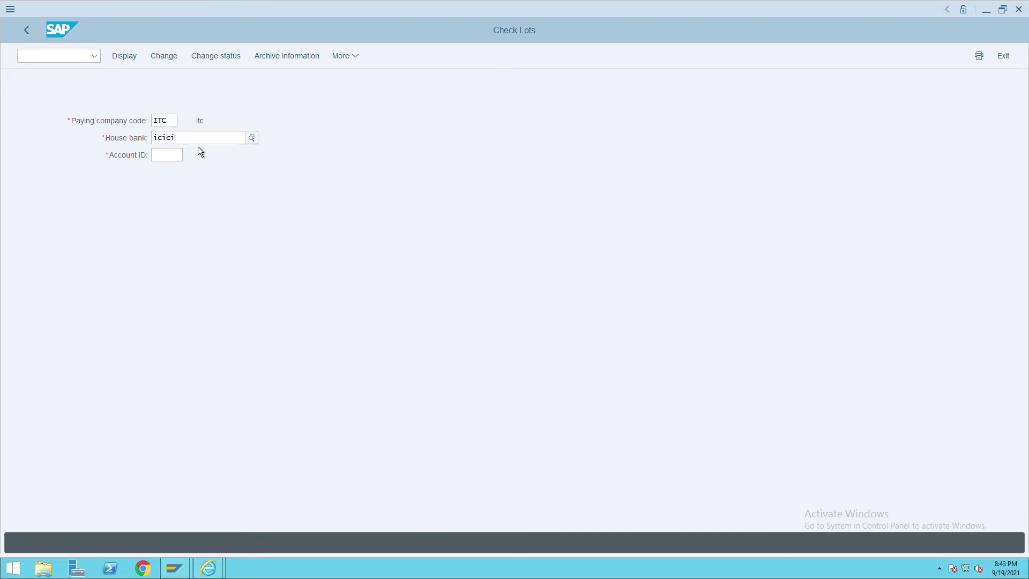
key(Tab)
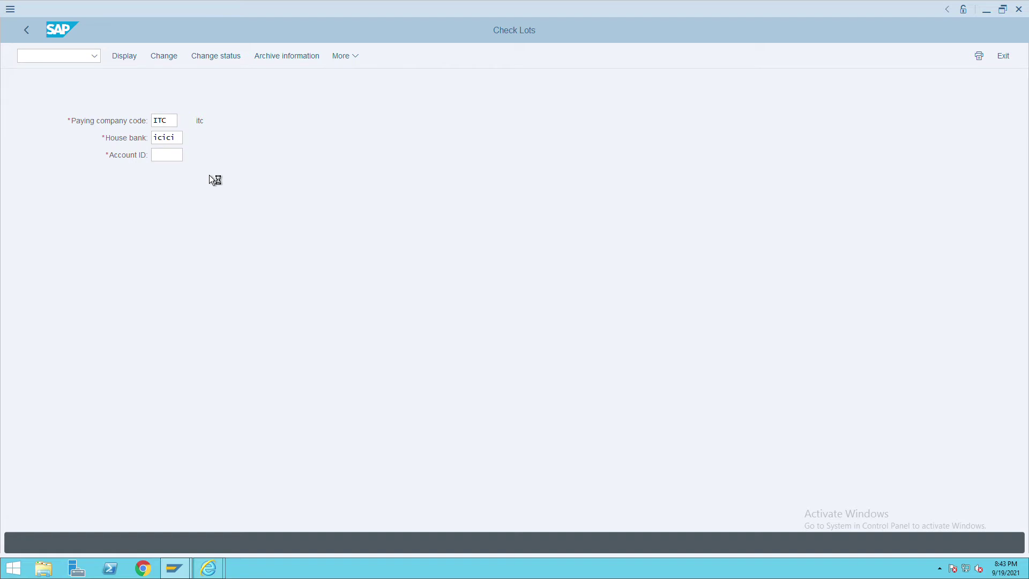
key(F4)
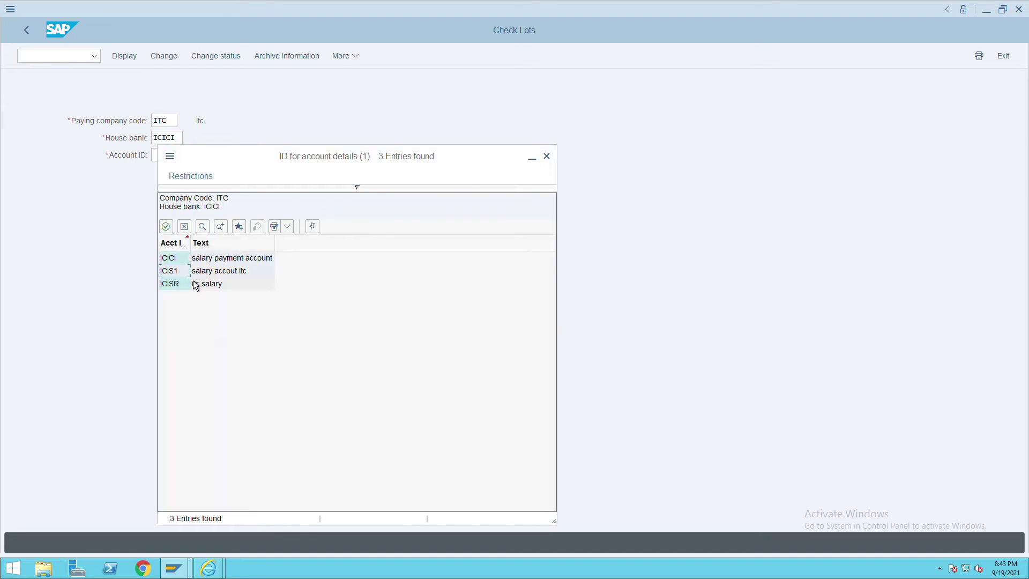
key(Return)
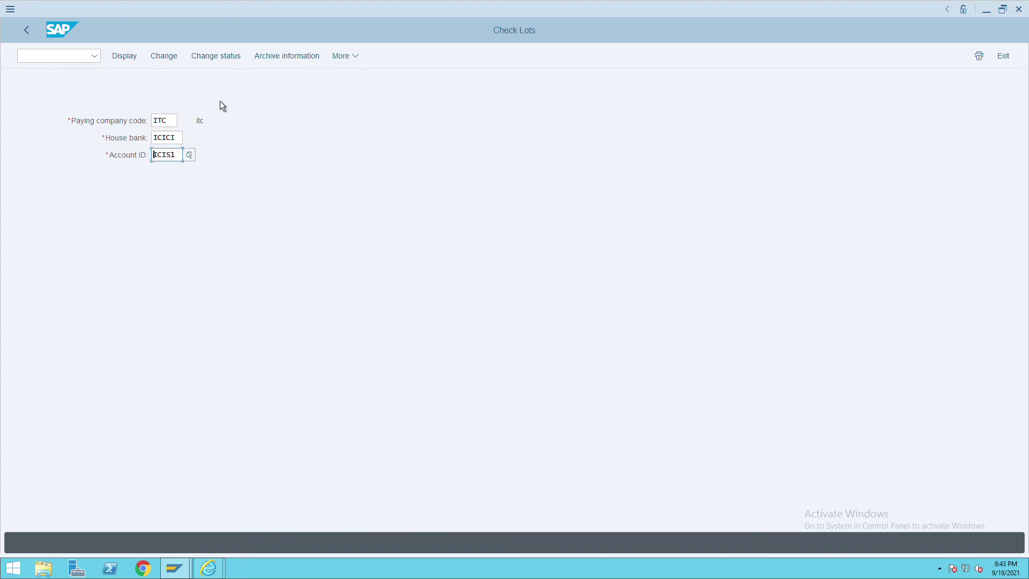
Step: Close the existing bank account window and return to the SAP Easy Access menu
key(alt+Tab)
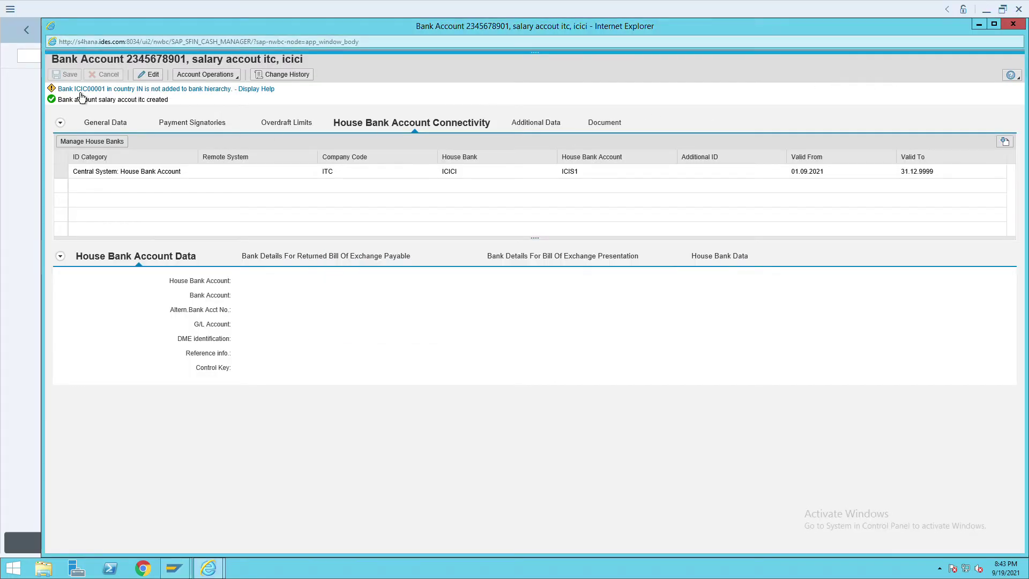
click(1013, 24)
click(51, 66)
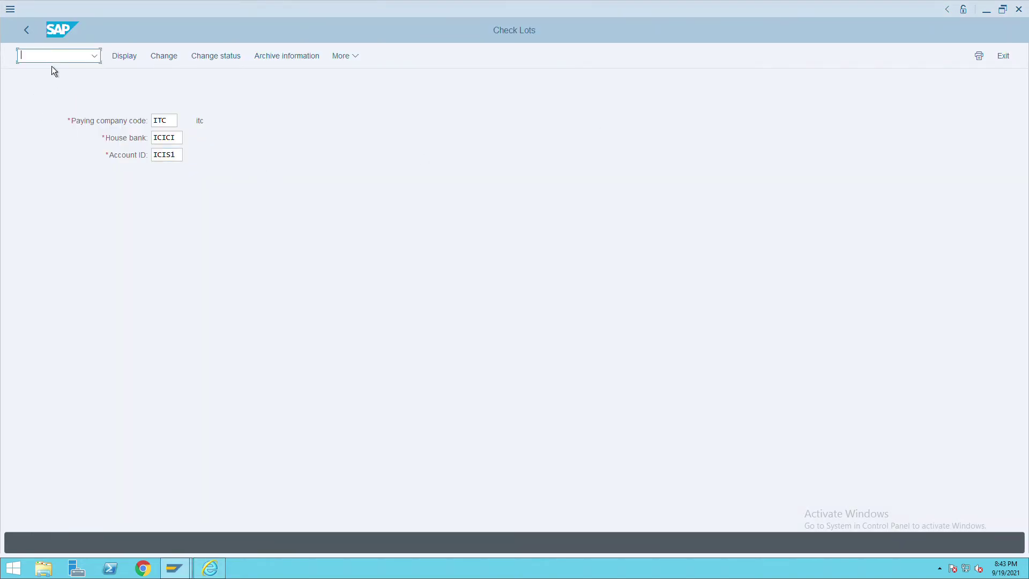
key(F3)
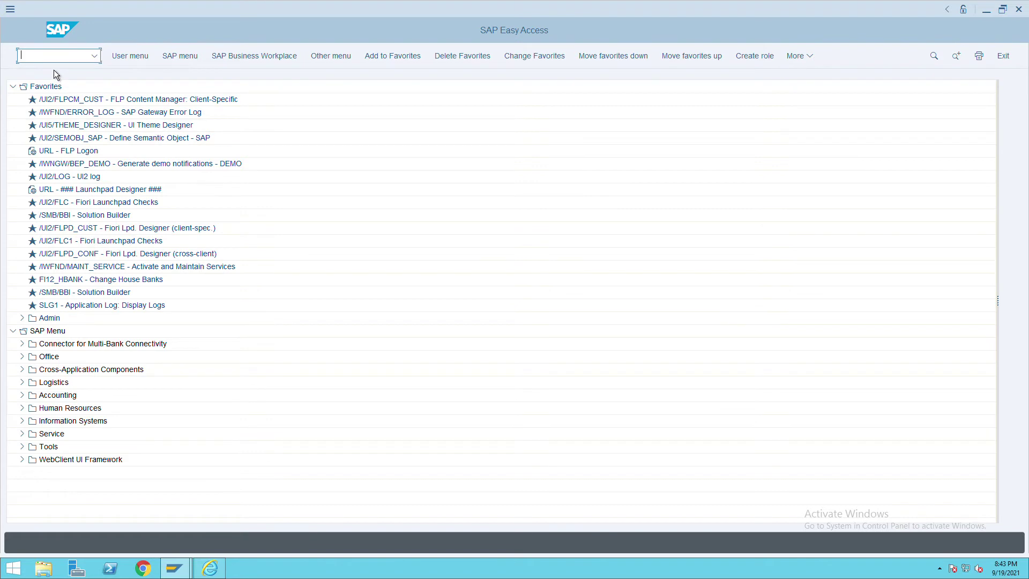
Step: Launch NWBC and open Manage Bank Accounts under the SAP_SFIN_CASH_MANAGER role
text(NWBC)
key(Return)
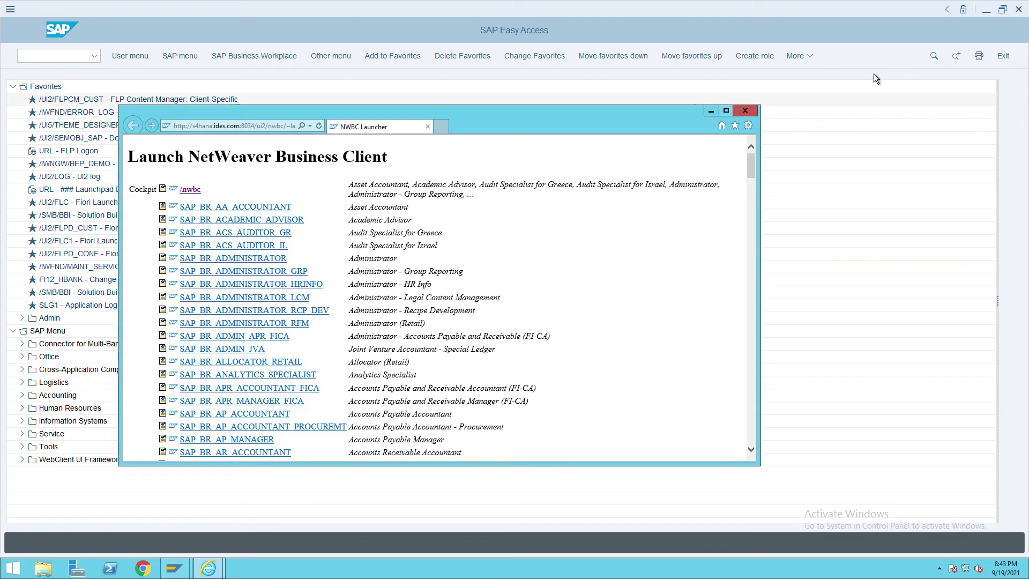
click(726, 111)
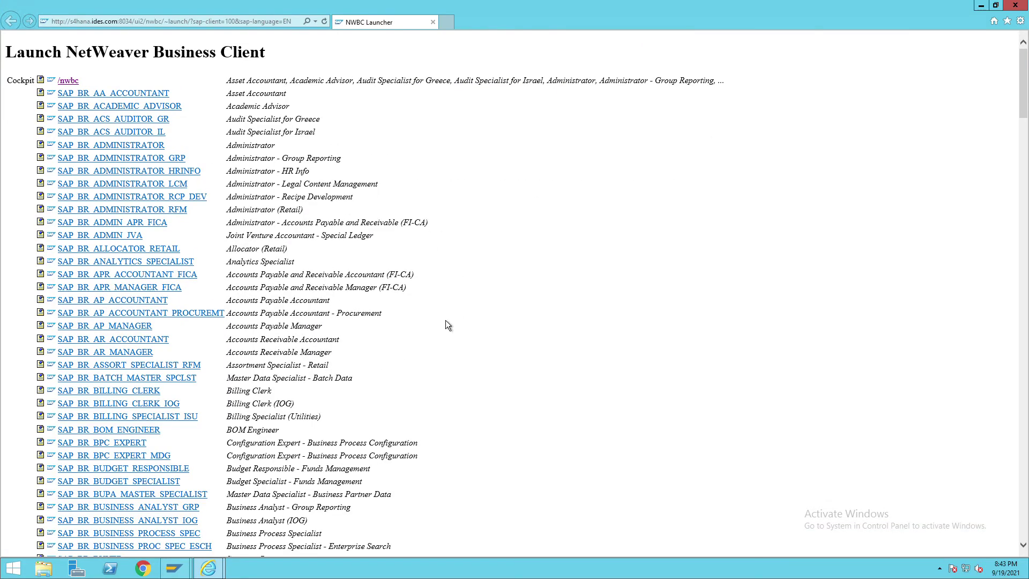
scroll(446, 320, down, 20)
scroll(448, 318, down, 20)
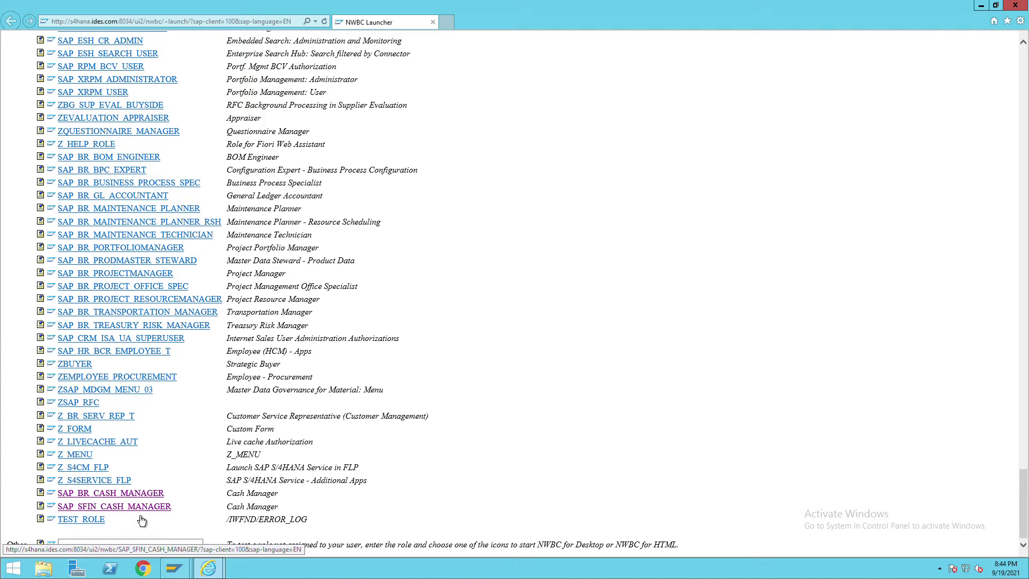
click(141, 520)
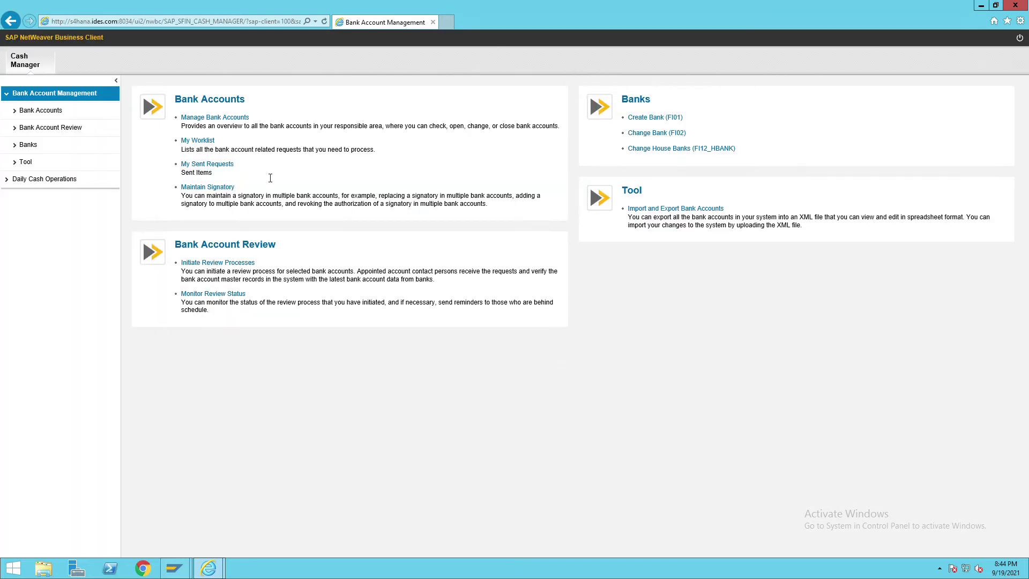
click(210, 118)
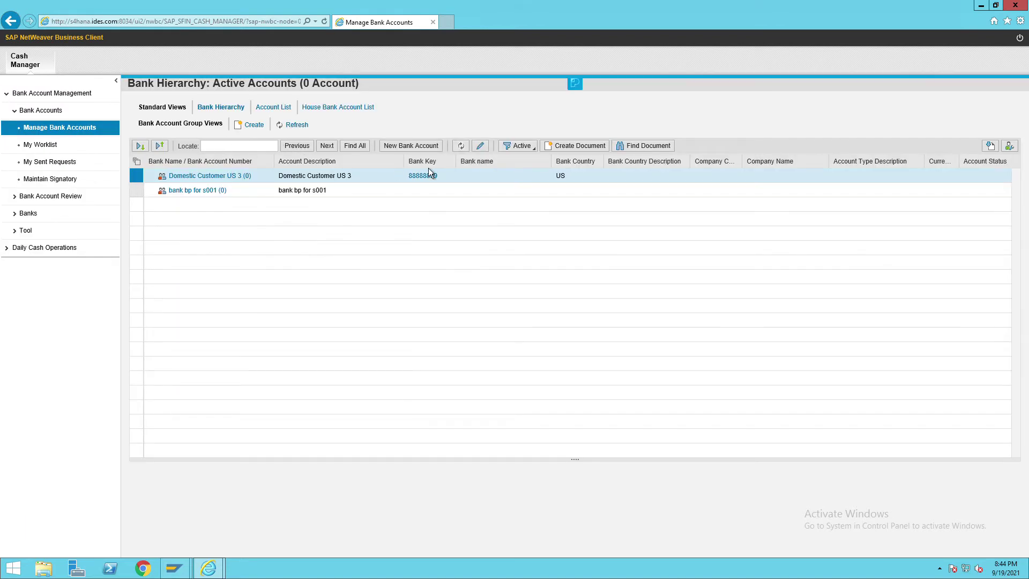
Step: Start a new bank account with opening date 01.09.2021, company code itc and bank country IN
click(422, 154)
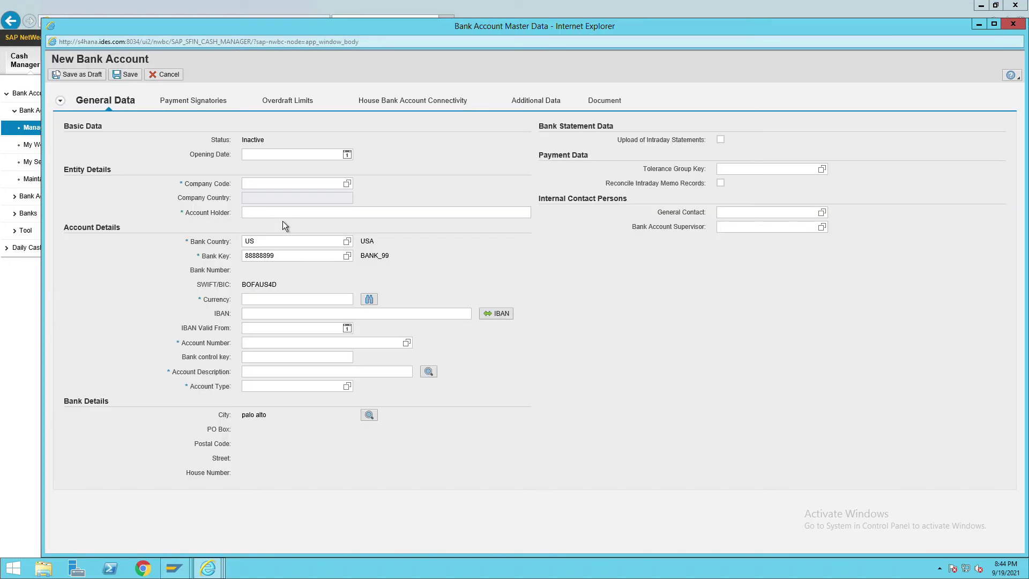
click(347, 154)
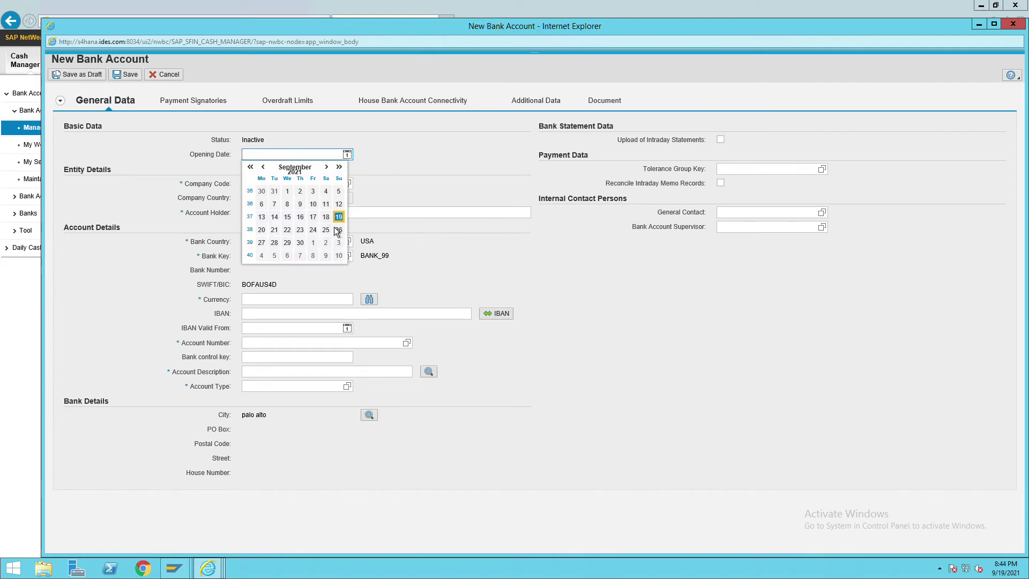
click(291, 193)
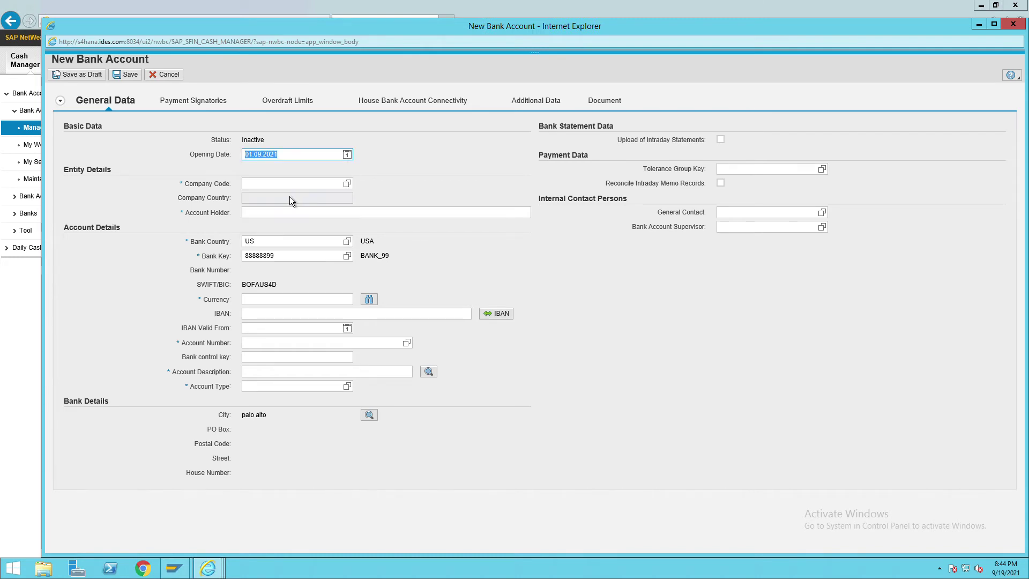
click(293, 185)
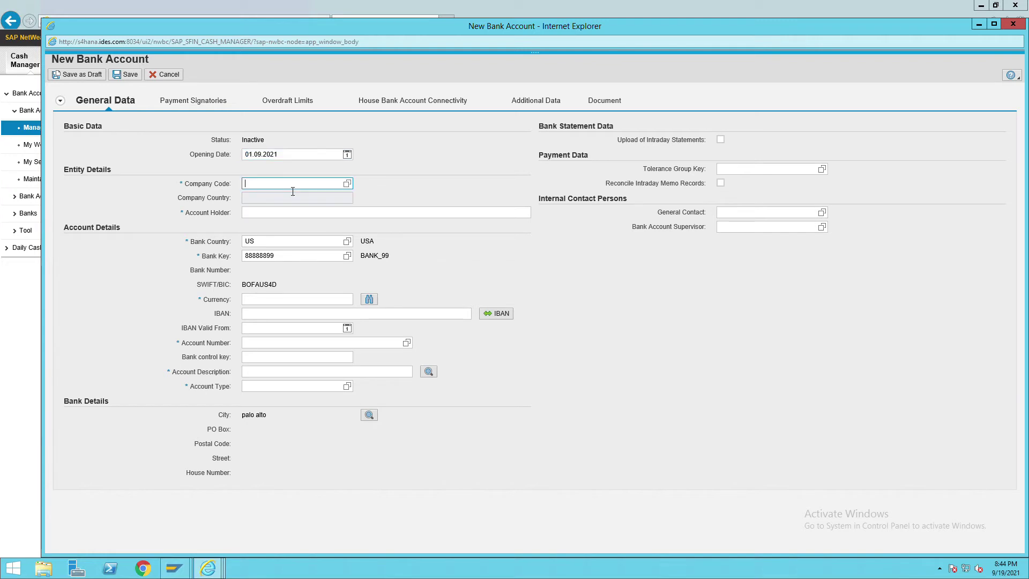
text(itc)
key(Tab)
click(279, 246)
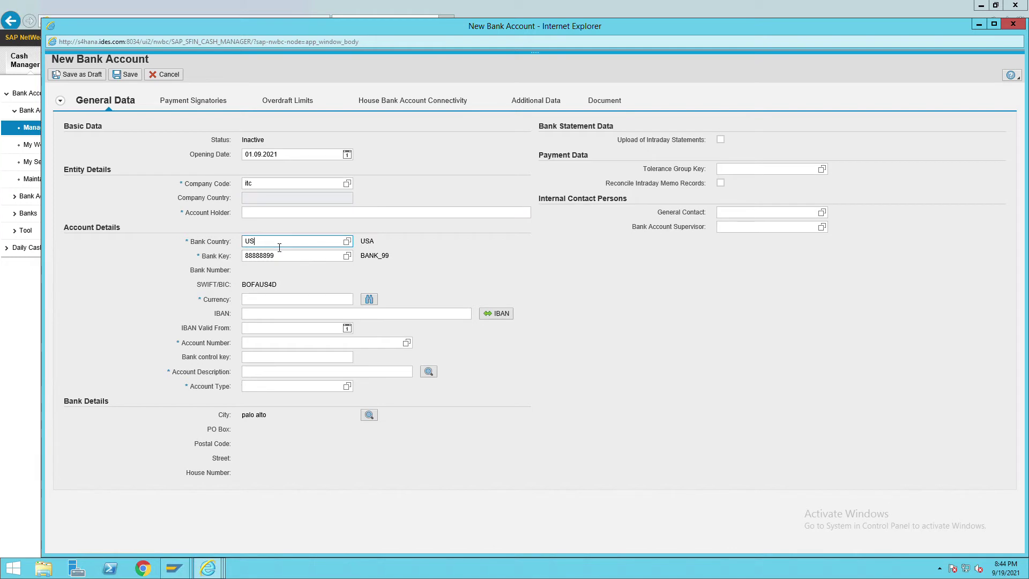
key(BackSpace)
key(BackSpace)
text(in)
key(Tab)
Step: Set bank key ICIC00001, currency INR, the account number, description 'salary account itc 2' and account type 08
key(BackSpace)
text(icici)
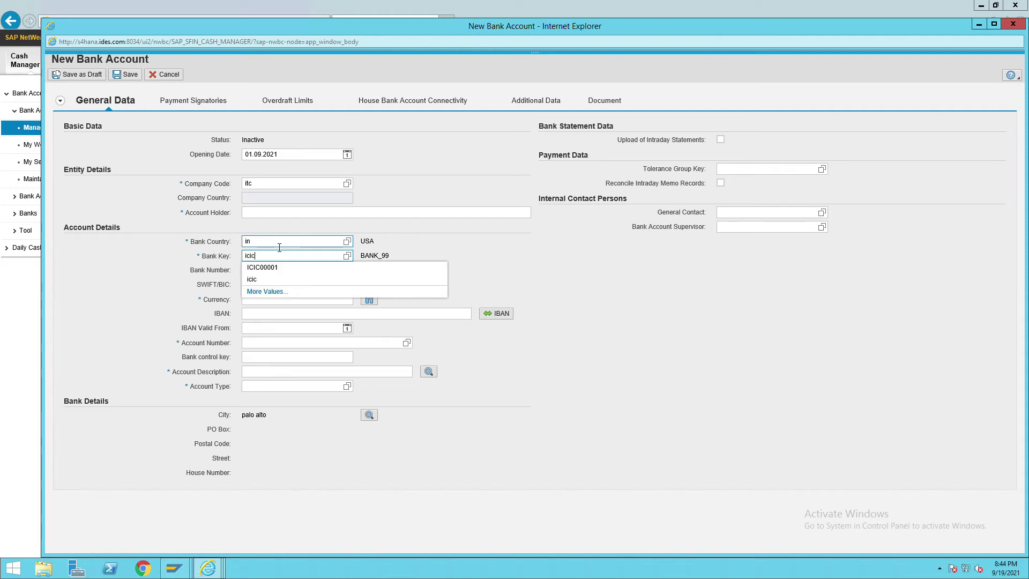
click(275, 270)
click(276, 299)
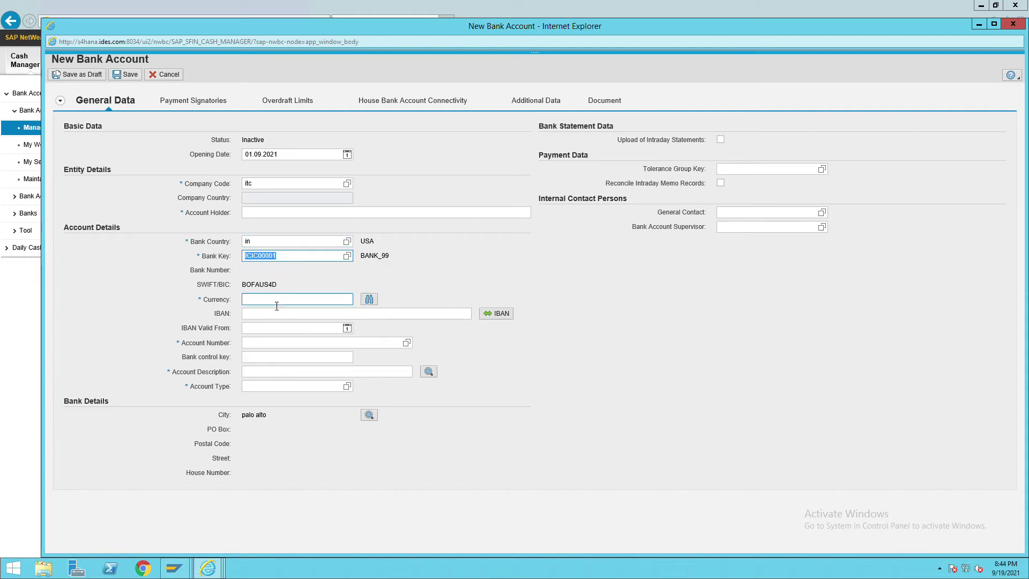
text(inr)
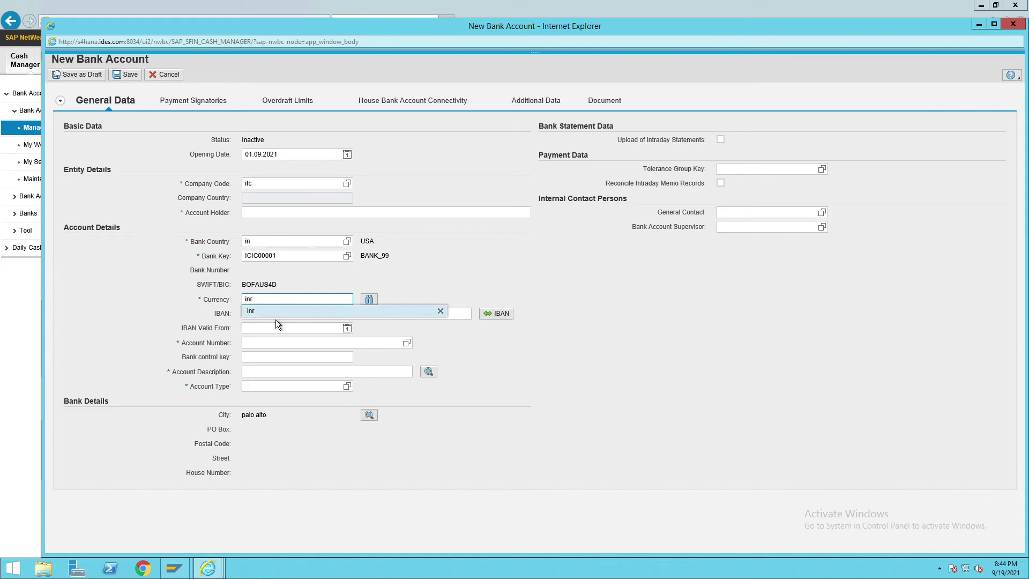
click(268, 348)
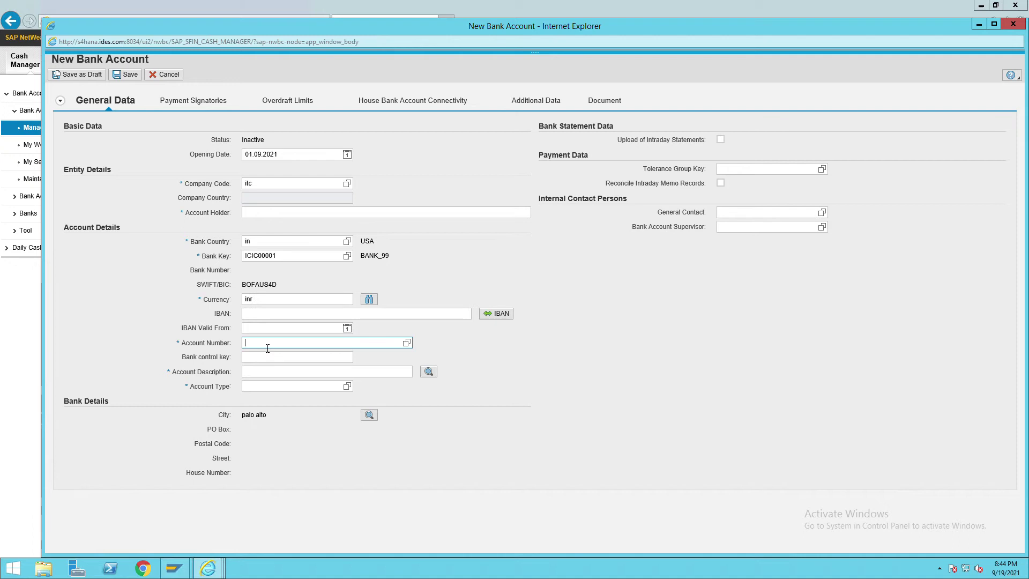
text(5678901234)
click(275, 373)
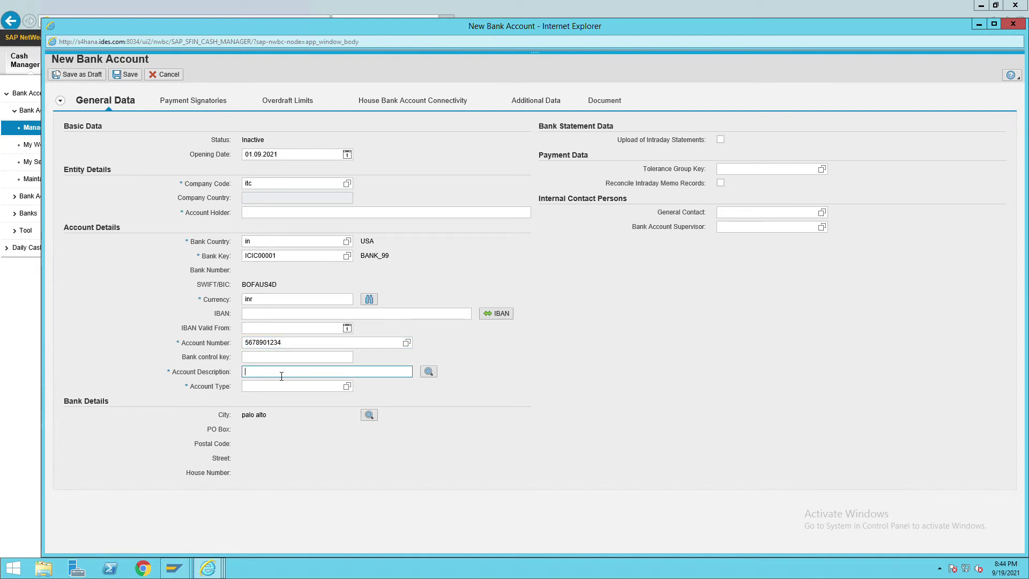
text(sala)
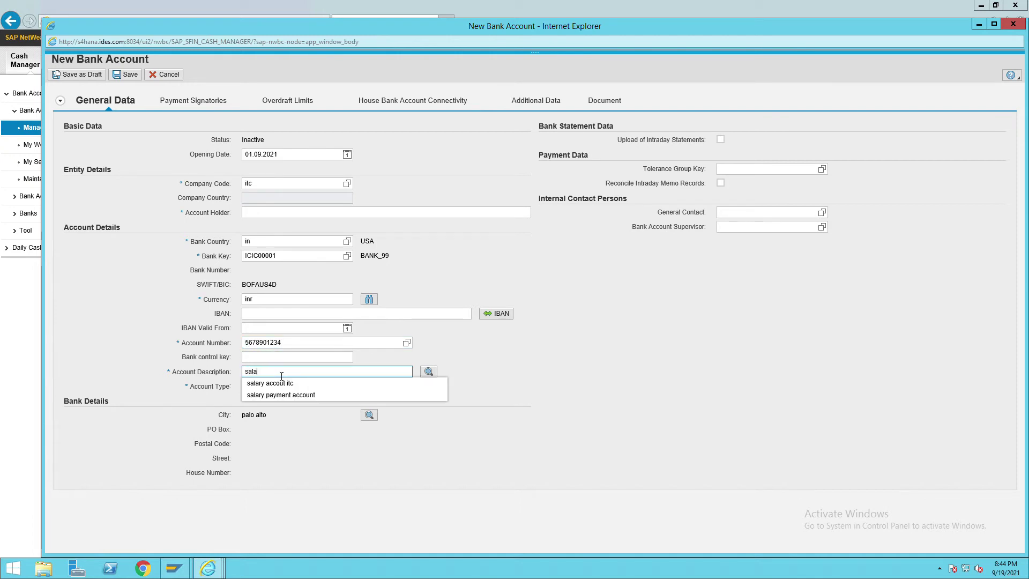
text(ry account )
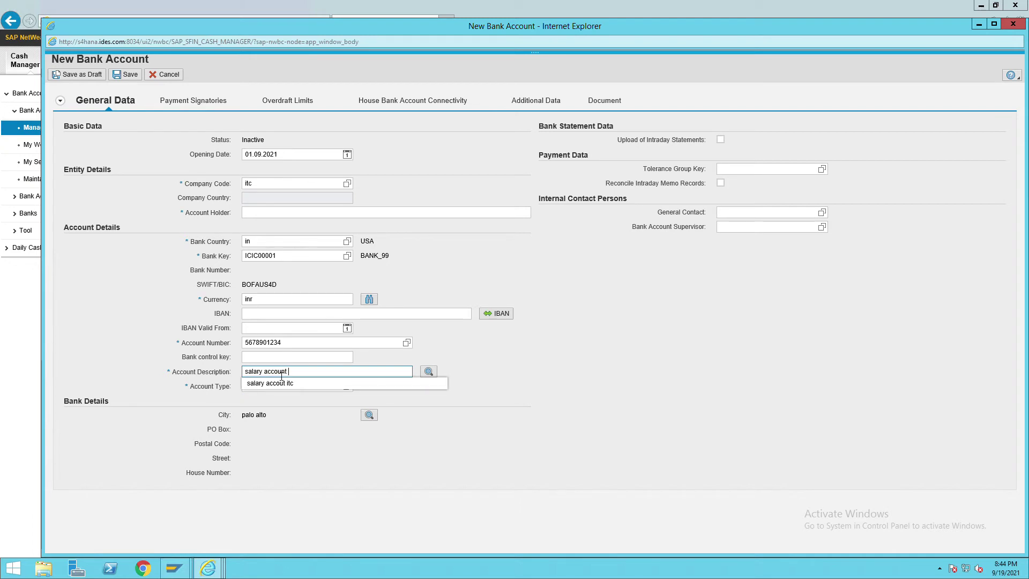
text(itc 2)
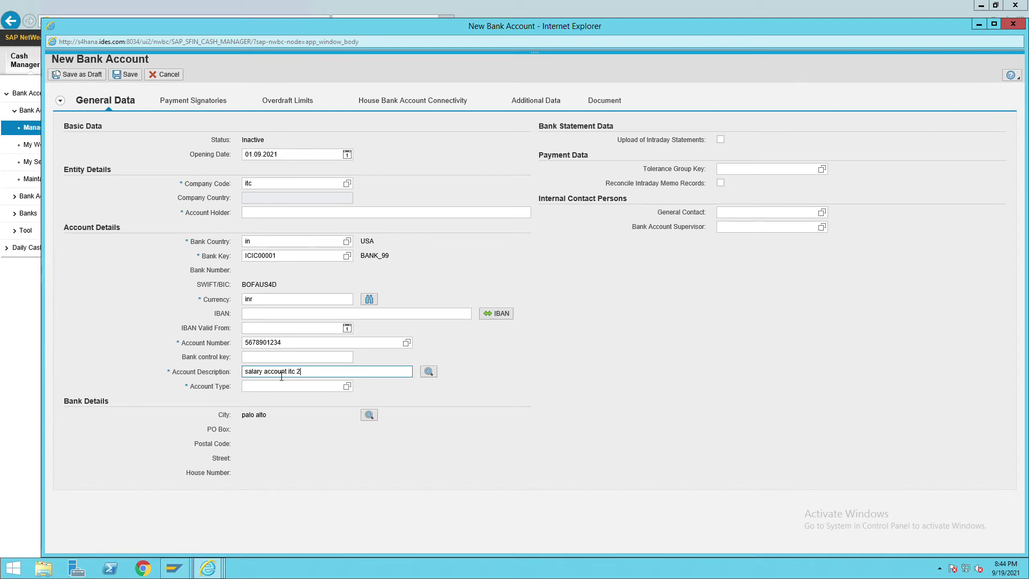
click(280, 388)
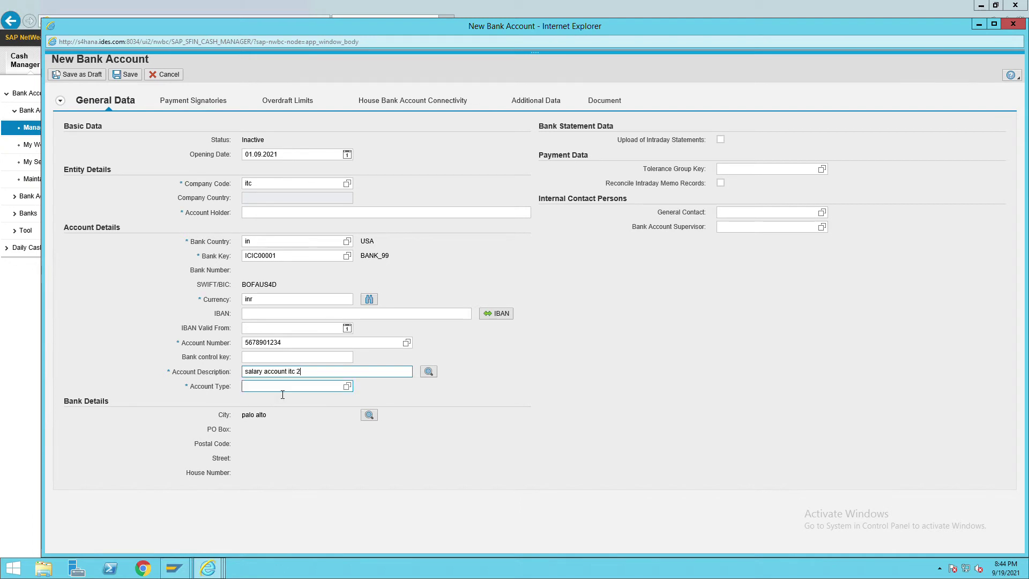
click(351, 390)
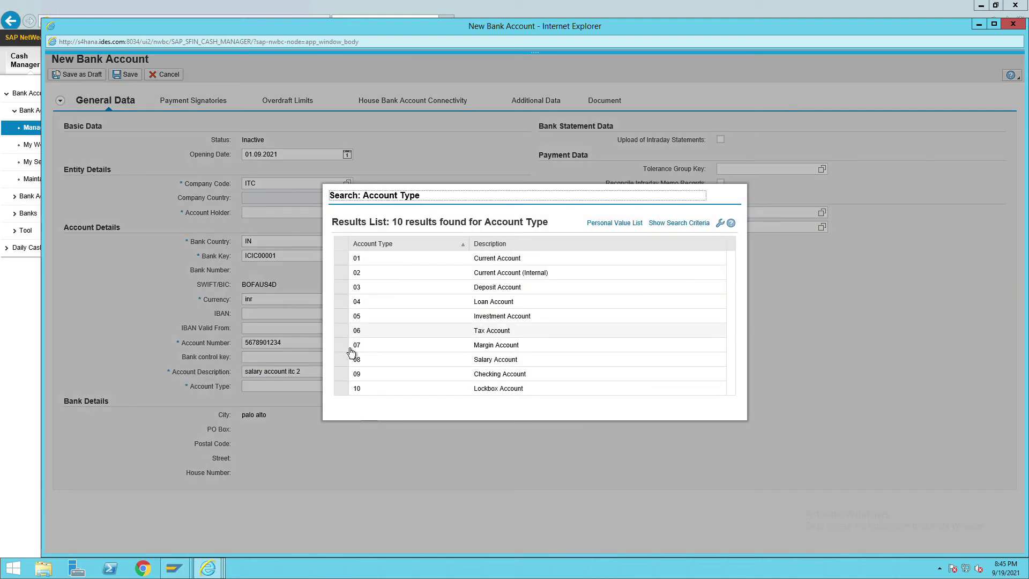
click(346, 369)
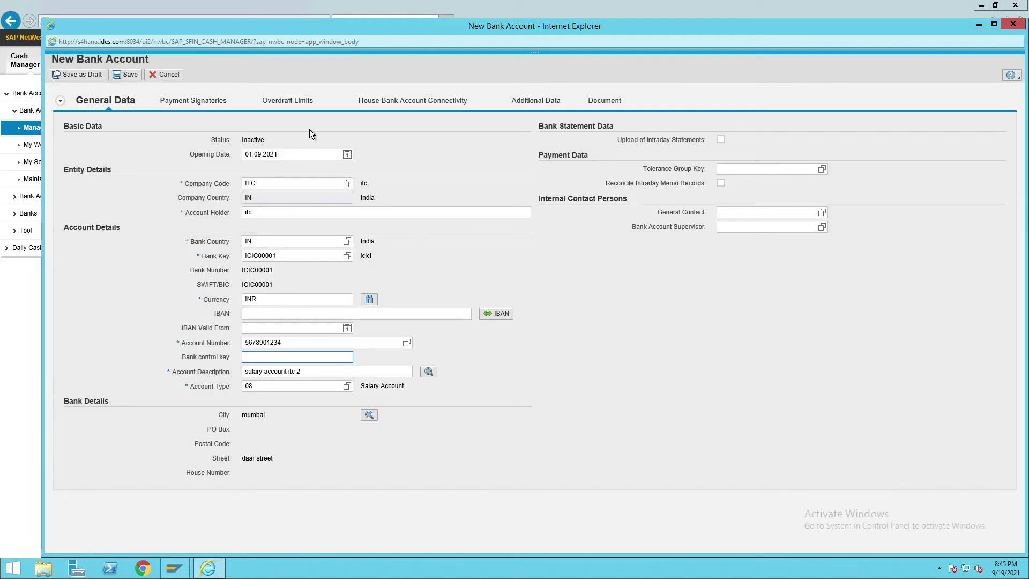
Step: Add a house bank connectivity row with account ID icis2
click(402, 109)
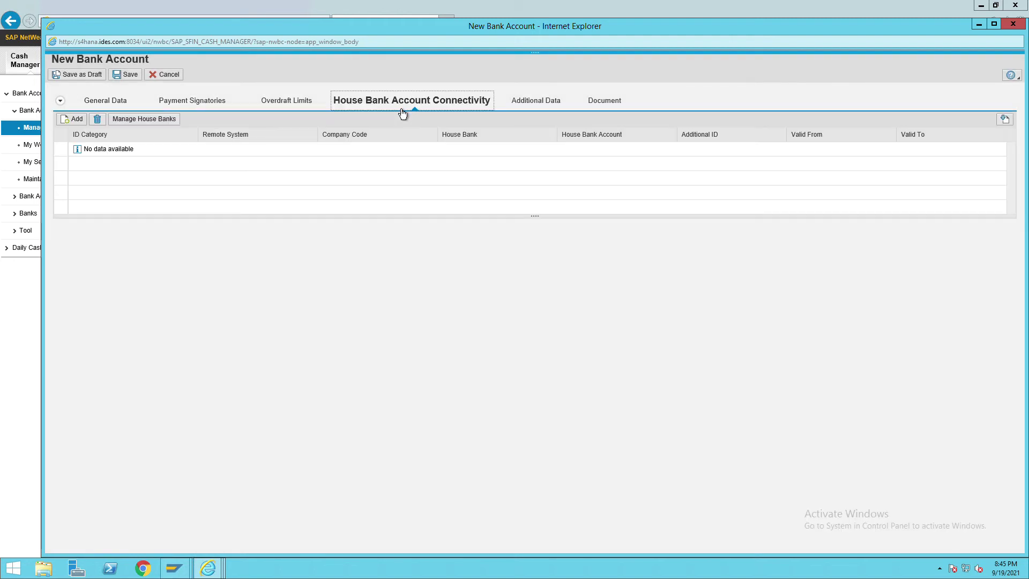
click(76, 121)
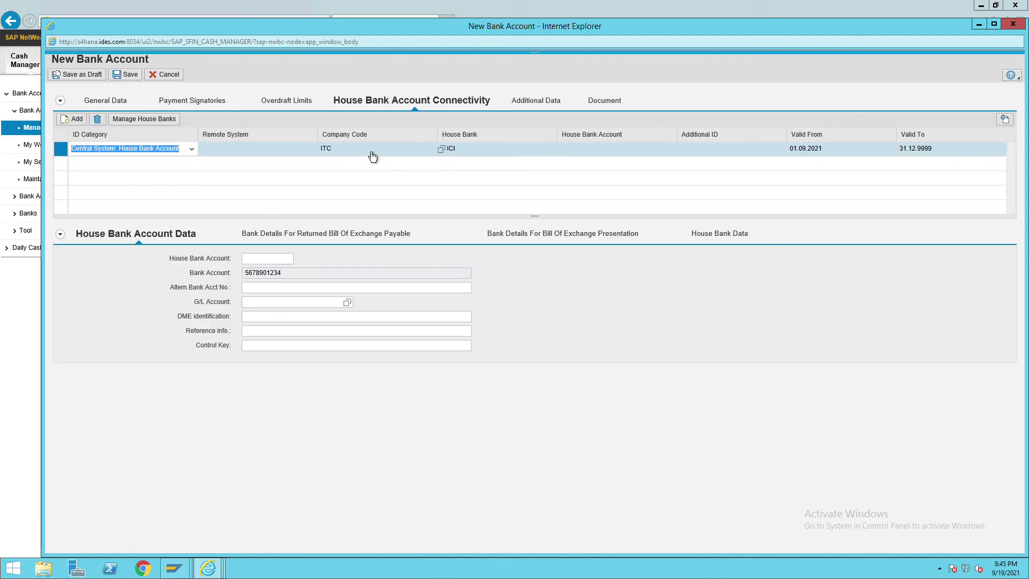
click(600, 156)
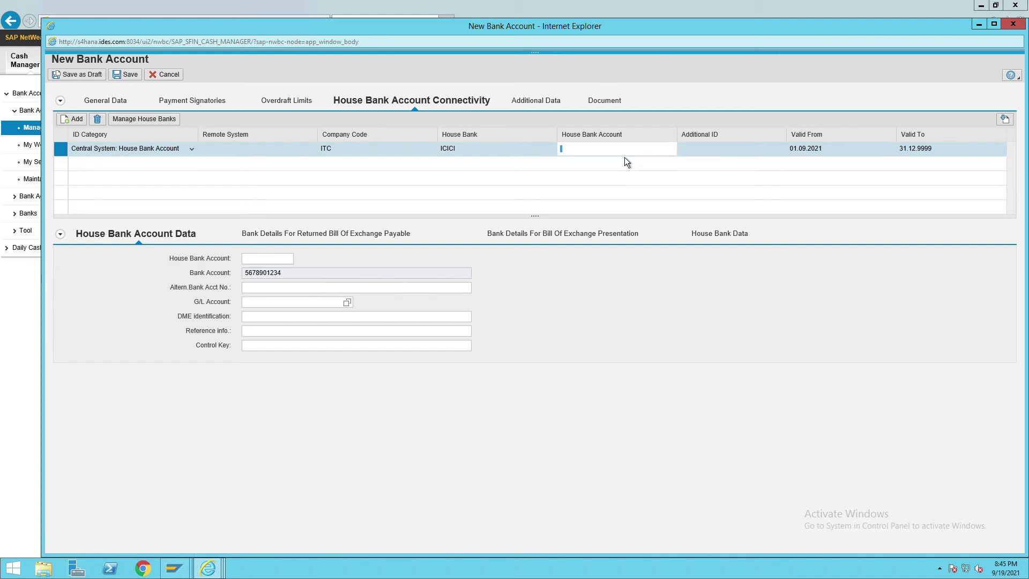
text(ic)
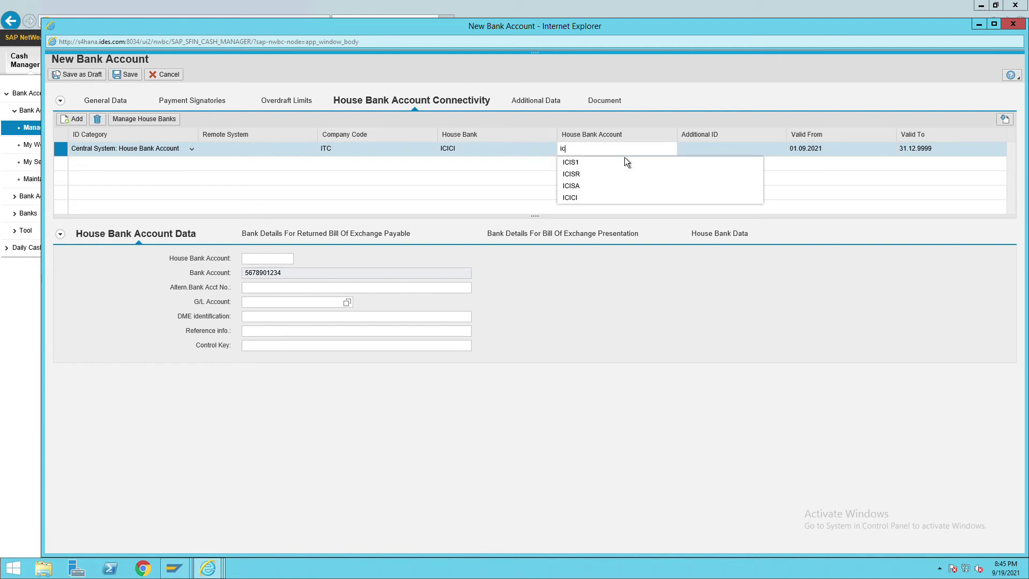
text(is2)
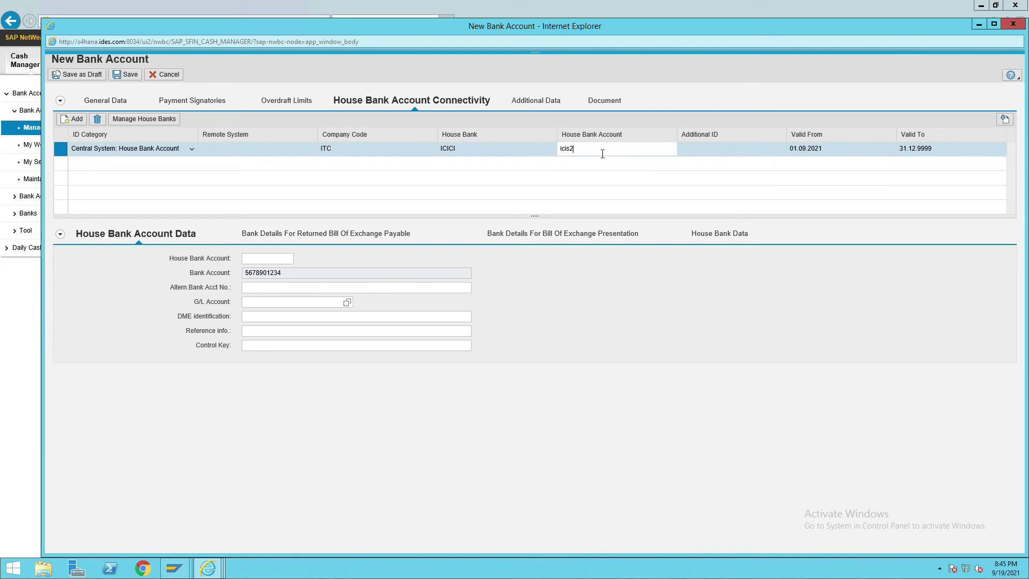
Step: Copy icis2 into the House Bank Account field, move to G/L Account, and switch to SAP Easy Access
drag(602, 151, 560, 152)
key(ctrl+c)
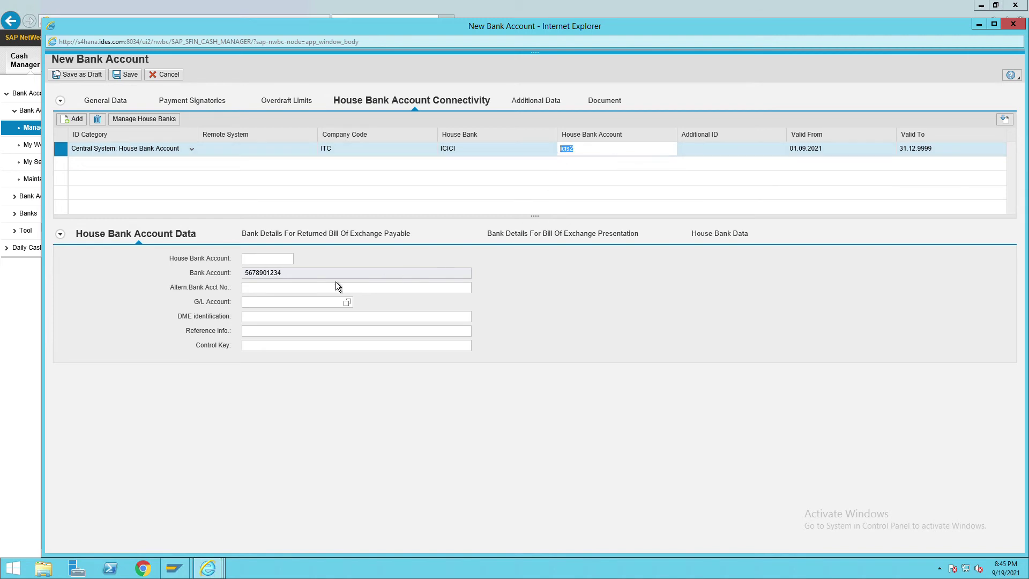
click(268, 260)
key(ctrl+v)
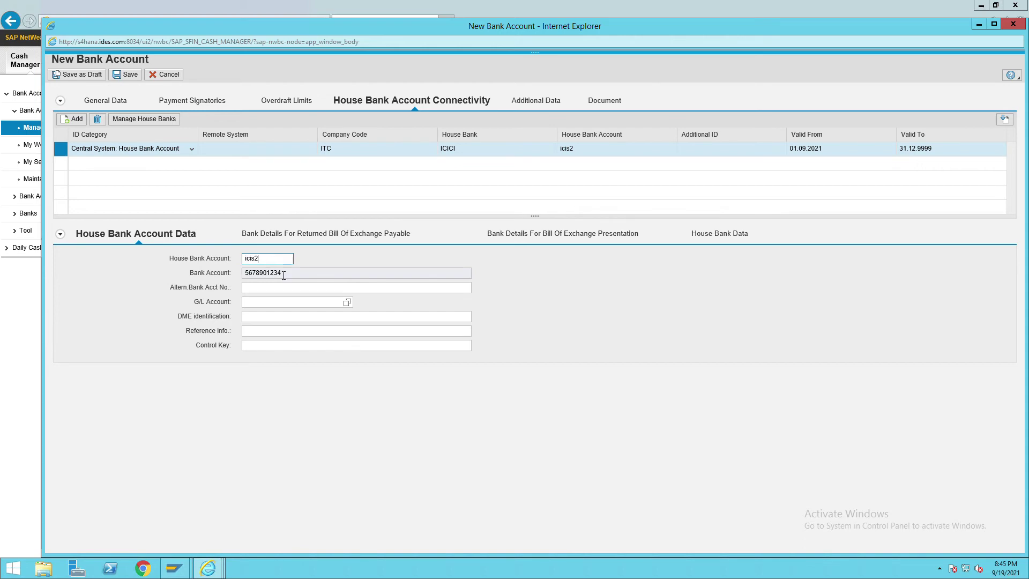
click(263, 310)
key(alt+Tab)
key(alt+Tab)
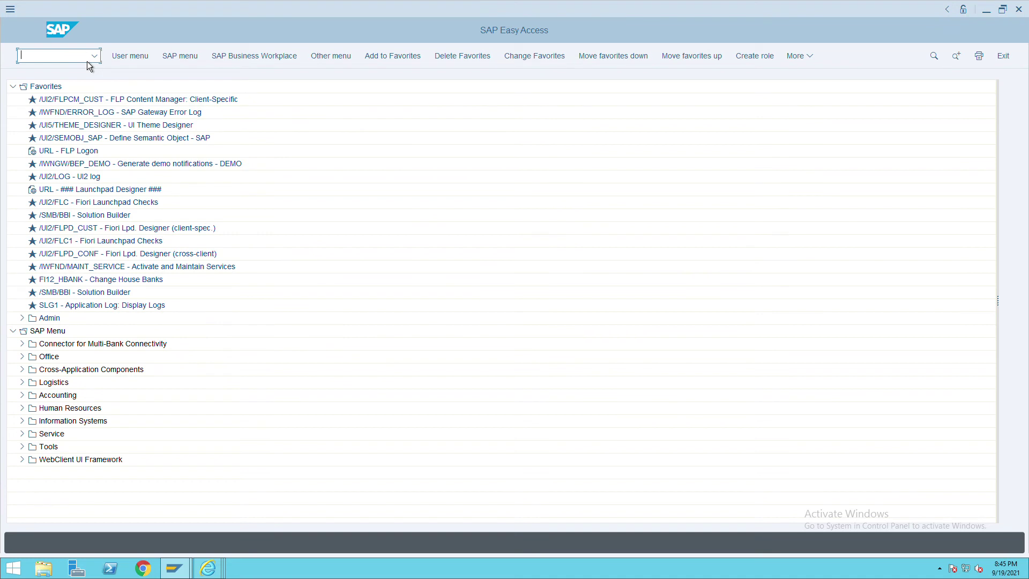
text(/)
text(s00)
key(Return)
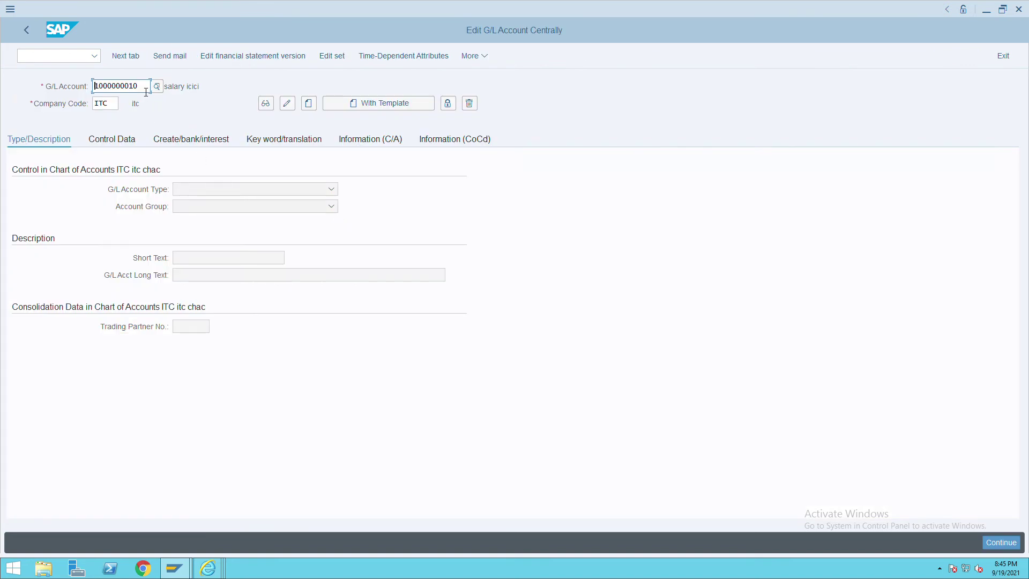
drag(147, 87, 54, 90)
text(icis2)
key(BackSpace)
key(BackSpace)
key(BackSpace)
text(is2)
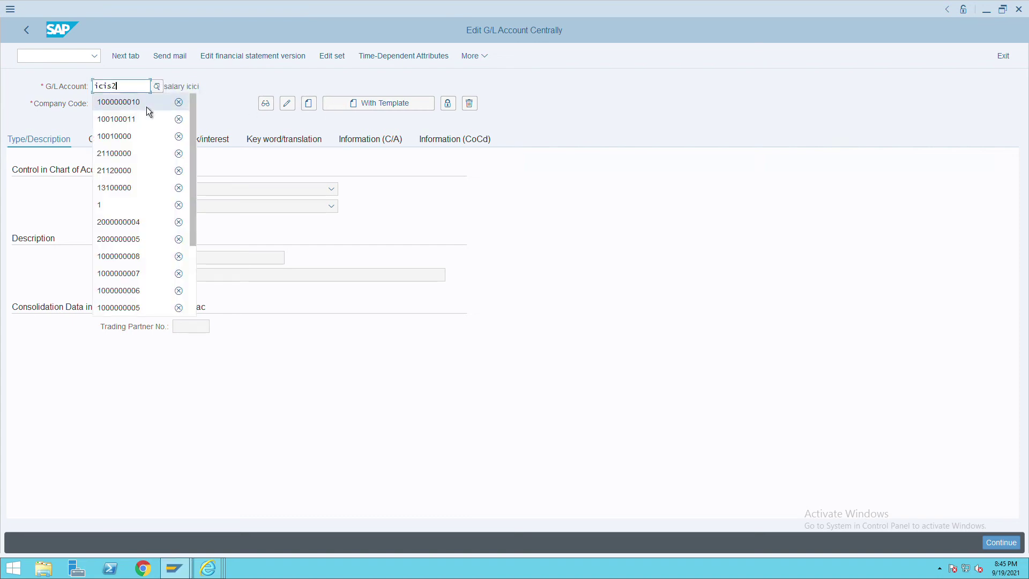
click(146, 106)
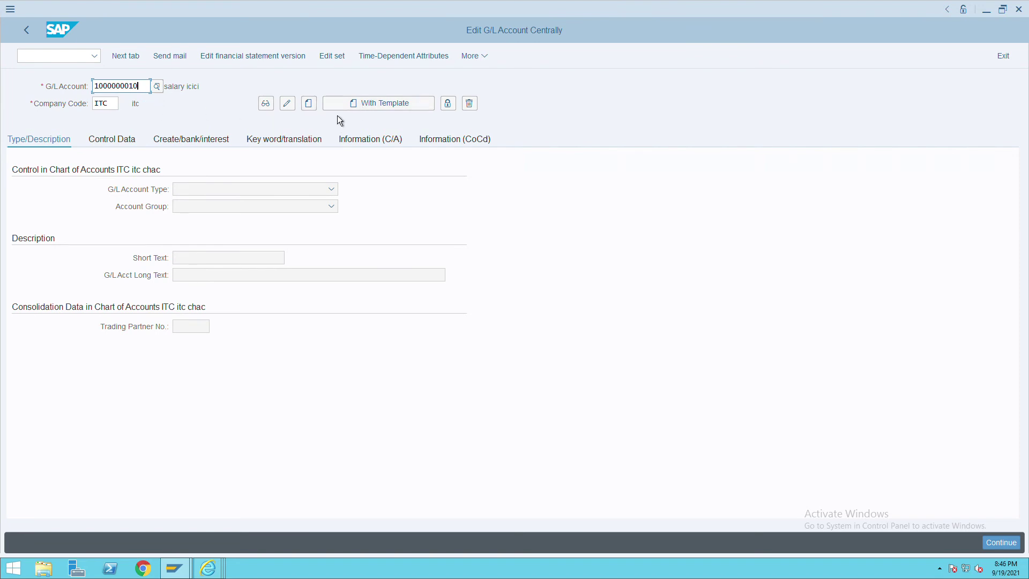
key(Return)
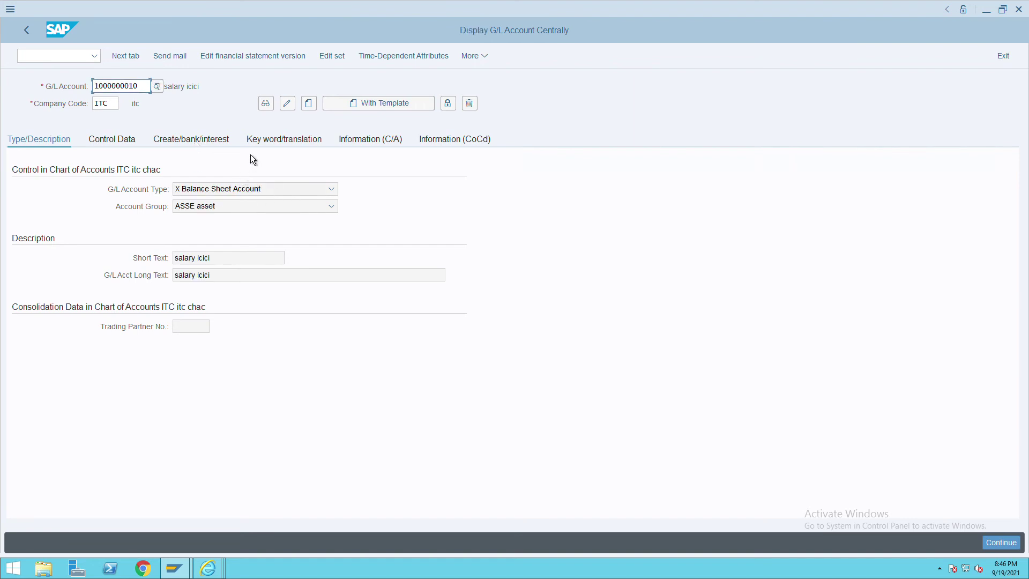
drag(151, 89, 81, 90)
click(93, 90)
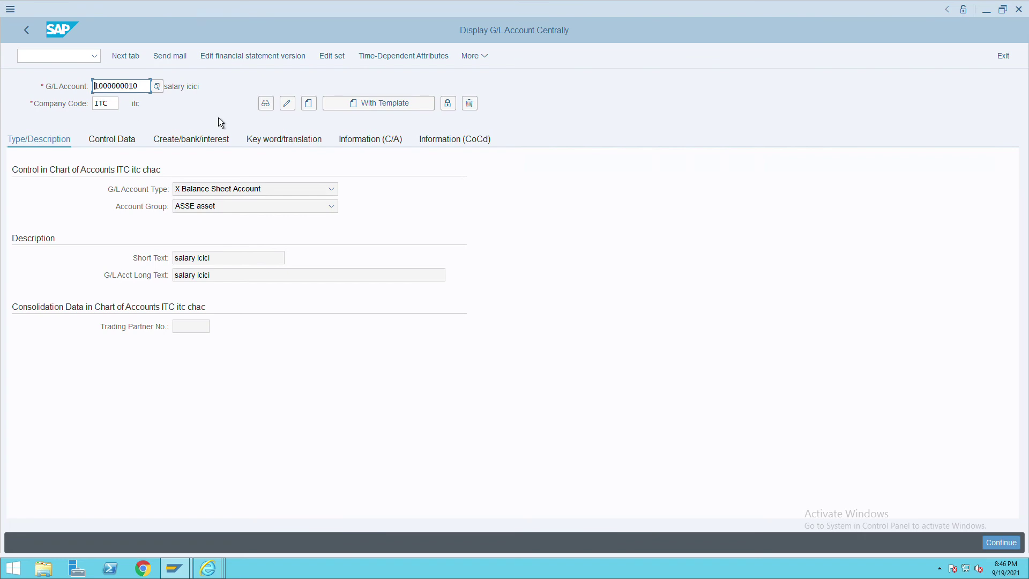
click(389, 105)
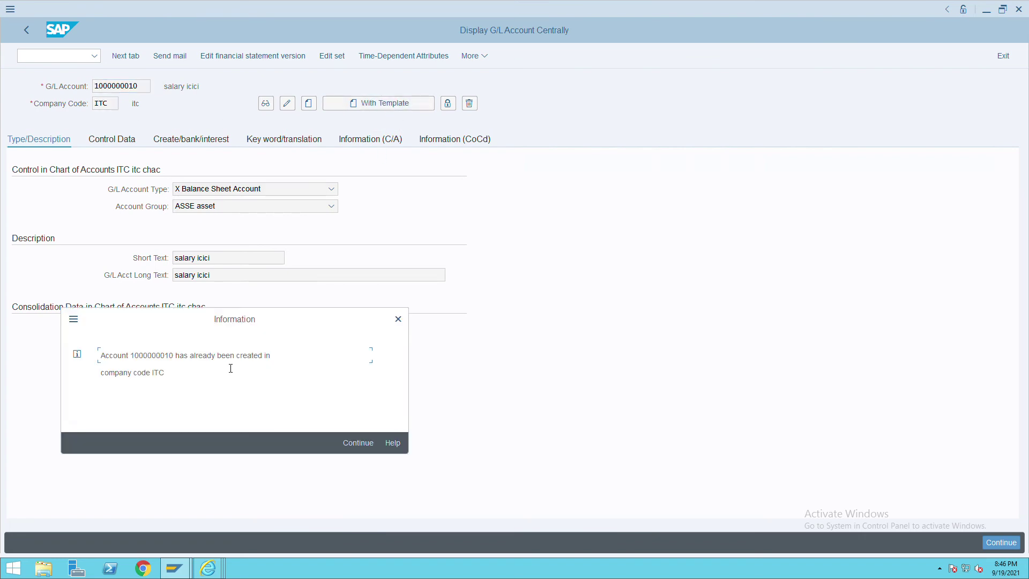
click(357, 445)
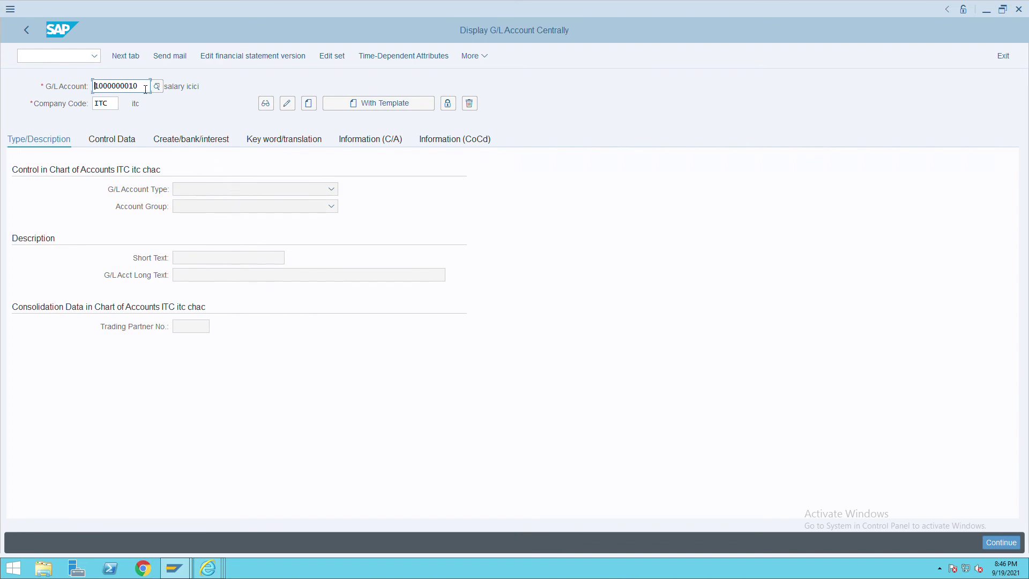
key(BackSpace)
text(1)
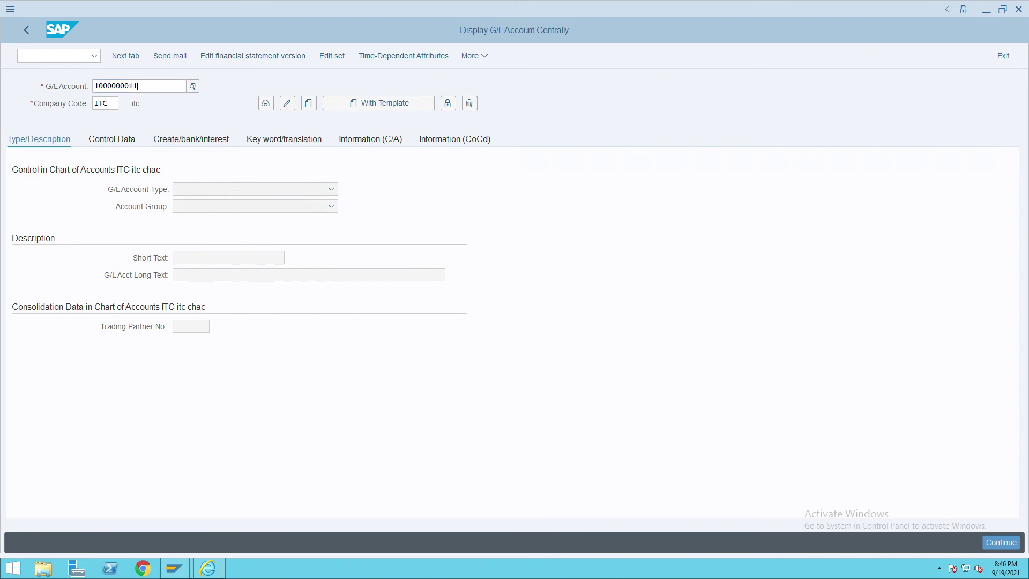
key(Return)
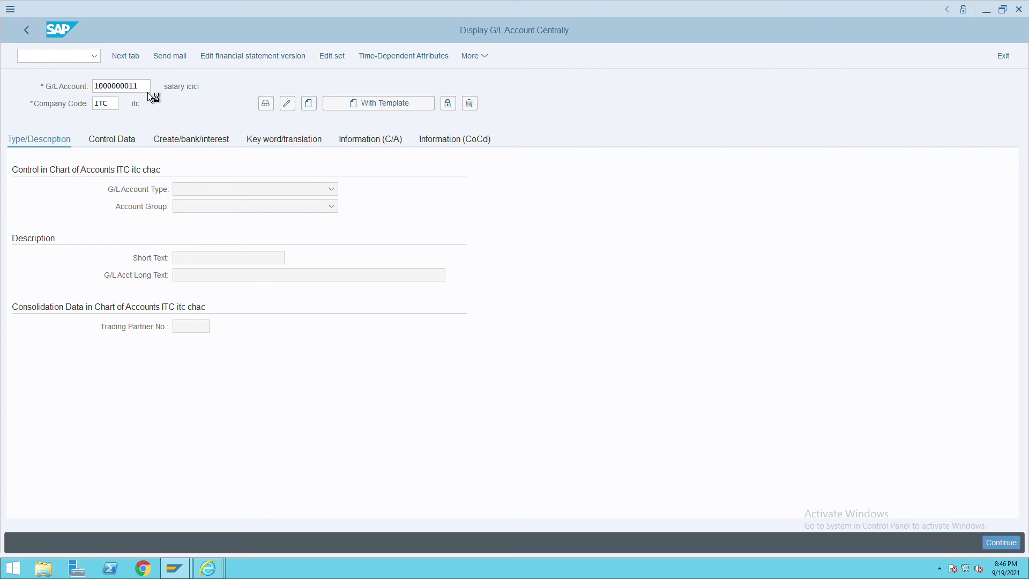
text(1000000010)
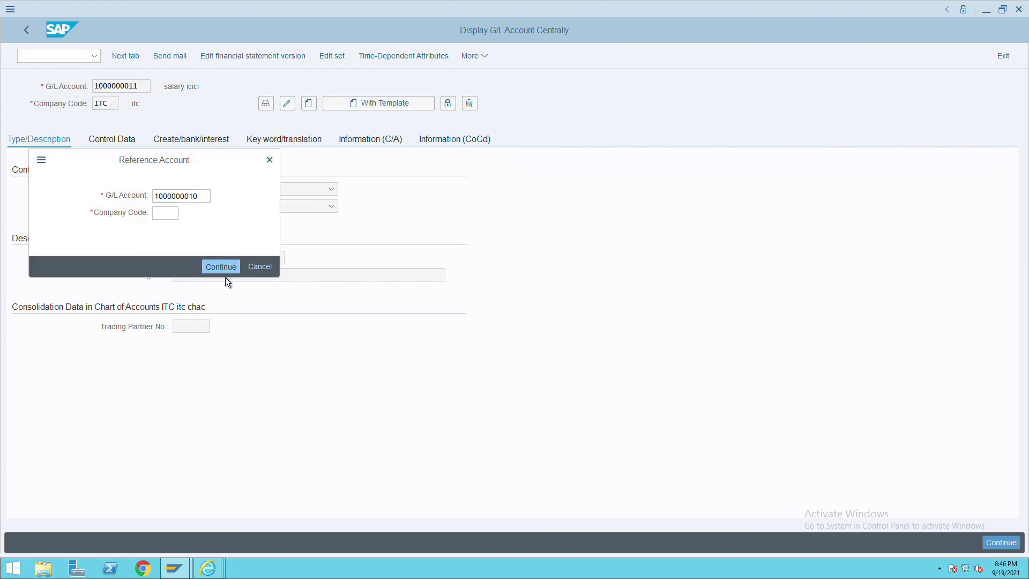
key(Return)
click(360, 426)
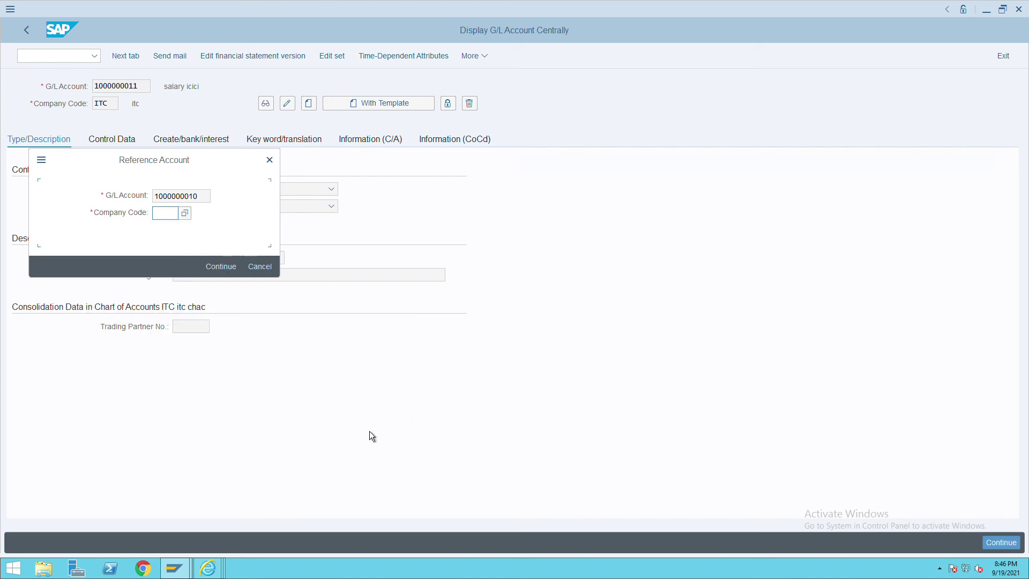
text(itc)
key(Return)
Step: Append 2 to the short and long texts, review Control Data and Bank/Interest tabs, and save
click(225, 264)
text(2)
key(Tab)
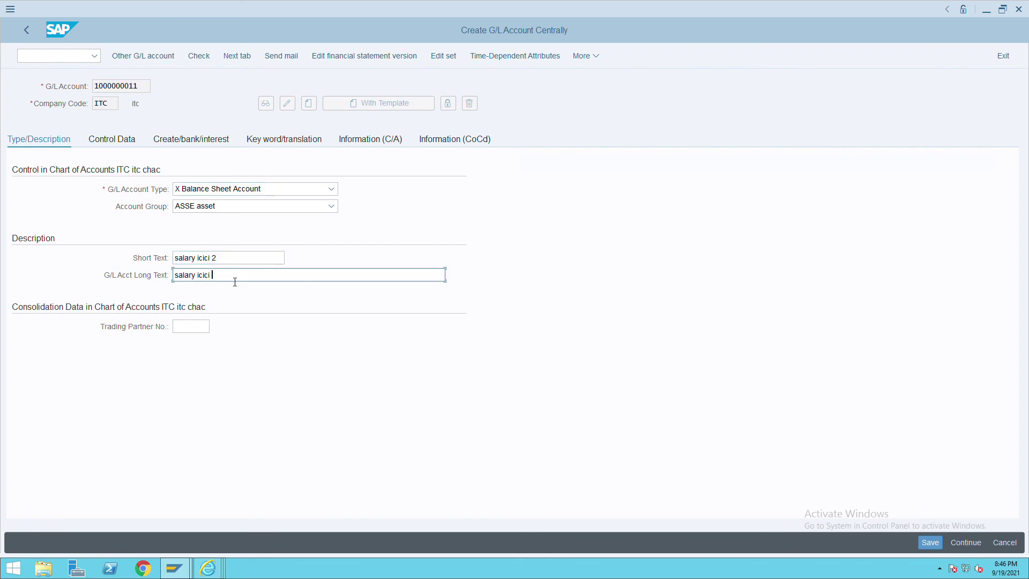
text(2)
click(111, 147)
click(189, 149)
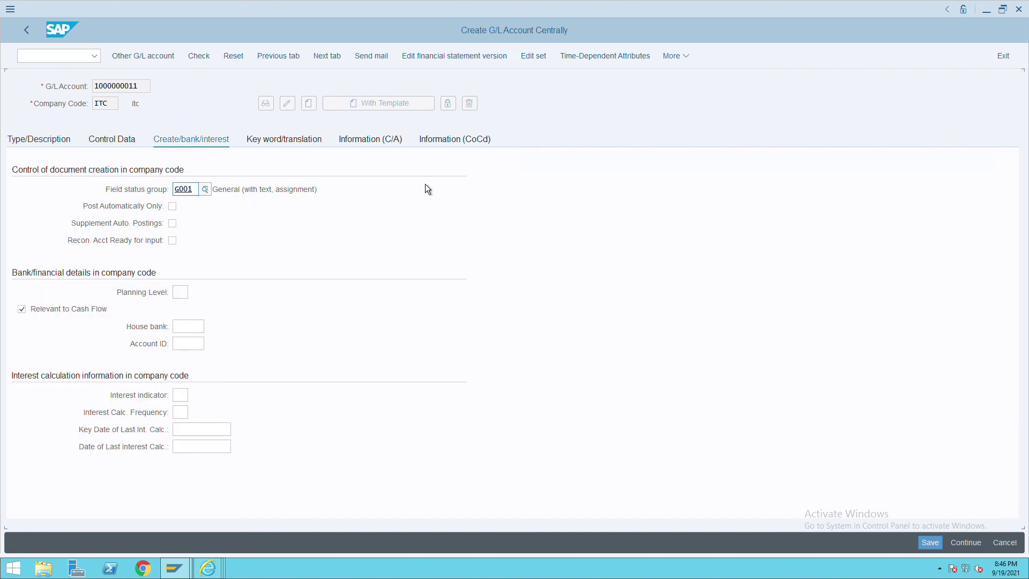
click(932, 543)
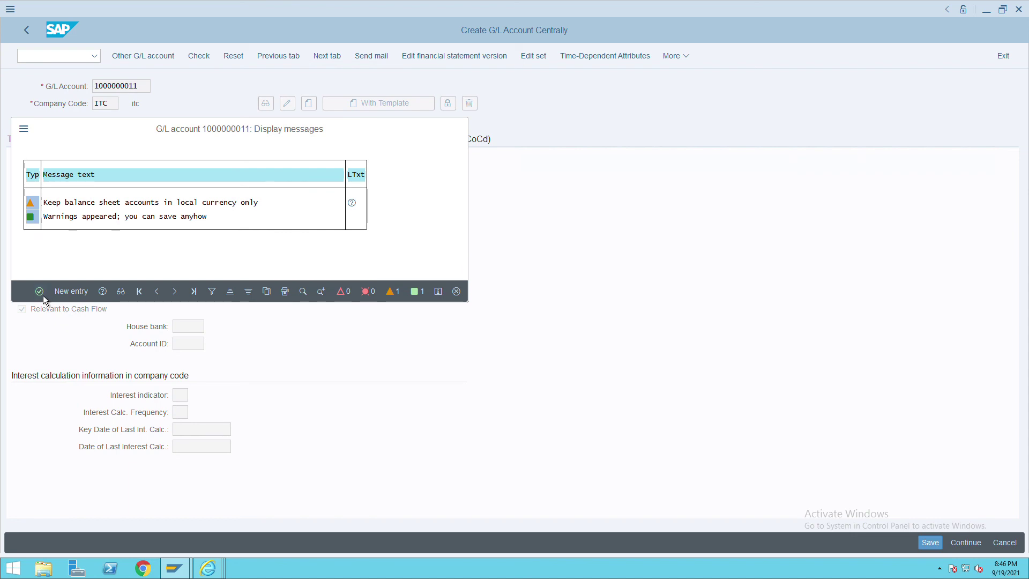
key(Return)
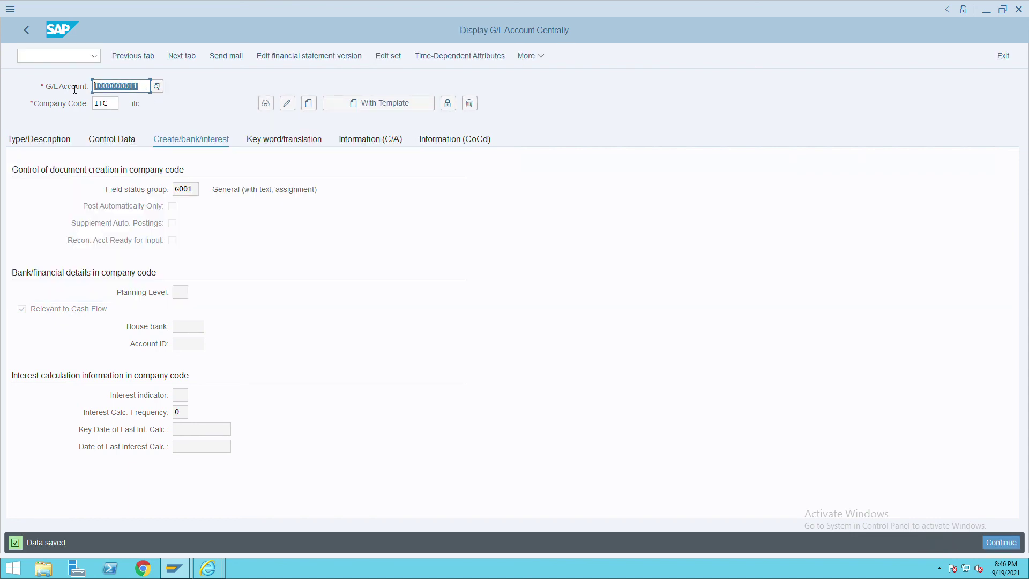
key(alt+Tab)
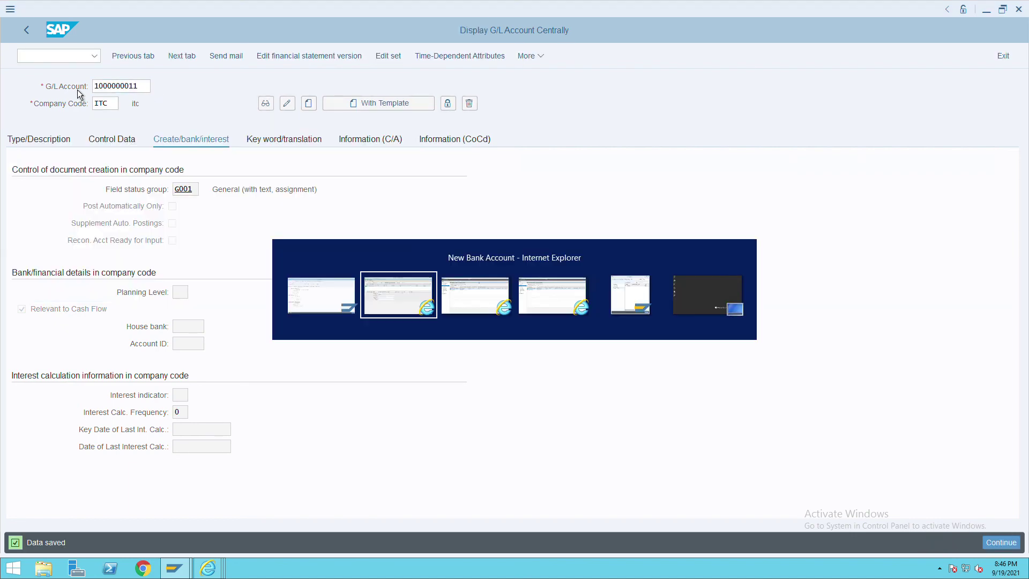
key(ctrl+v)
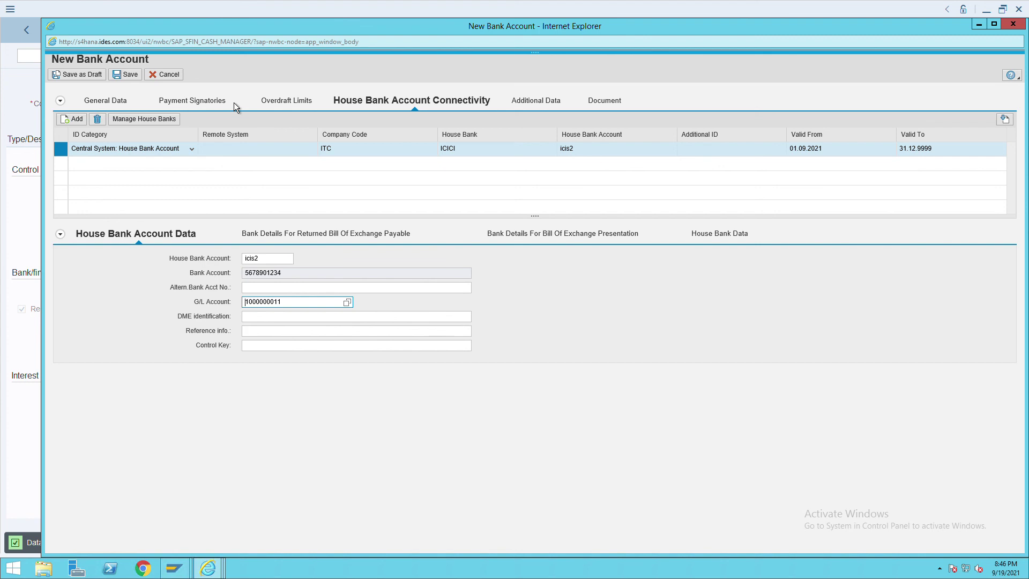
click(130, 82)
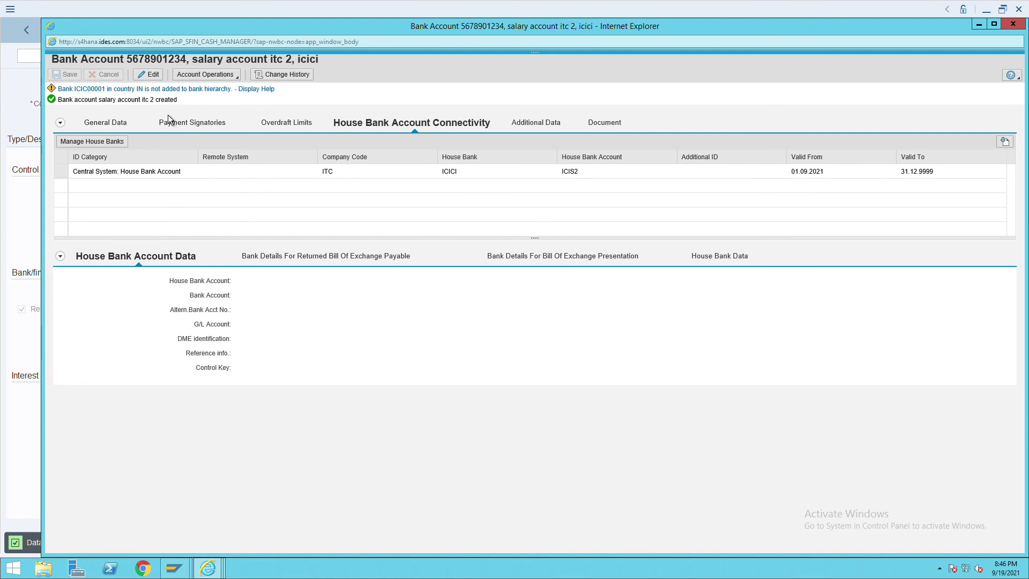
key(alt+F4)
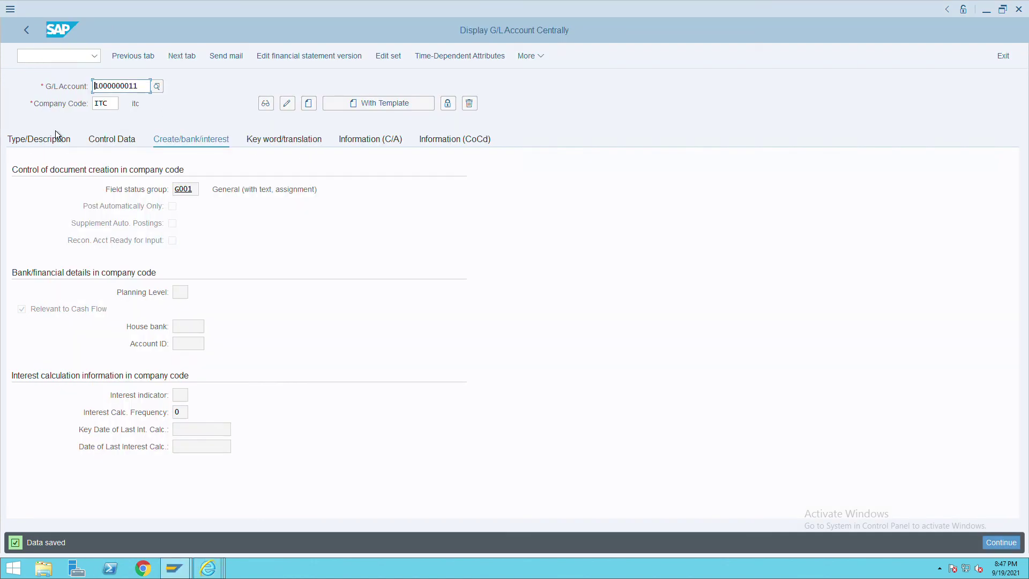
click(47, 64)
Step: Run /nFCHI with house bank ICICI and confirm account ID ICIS2, salary account itc 2, is listed
text(/n)
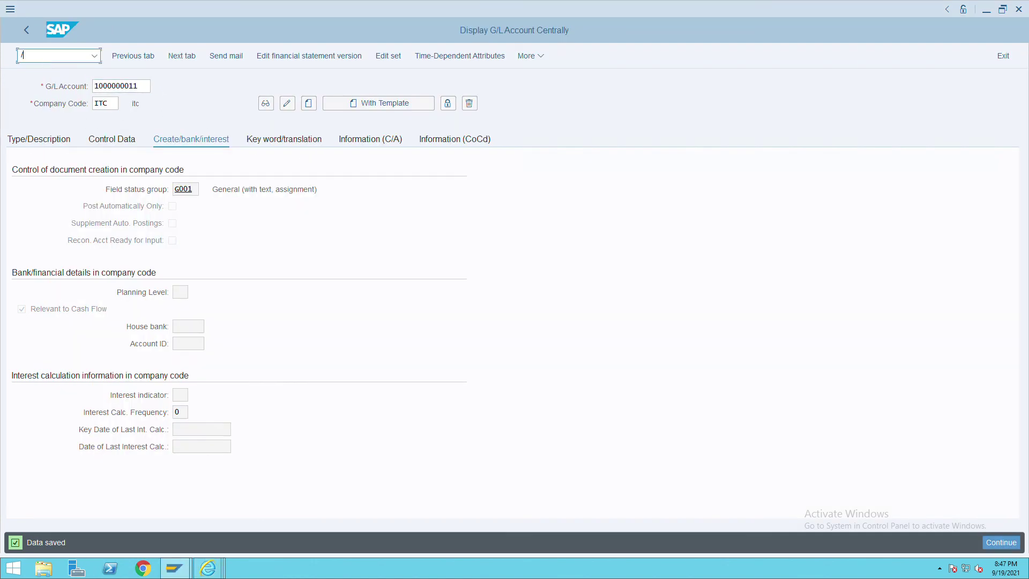
text(fchi)
key(Return)
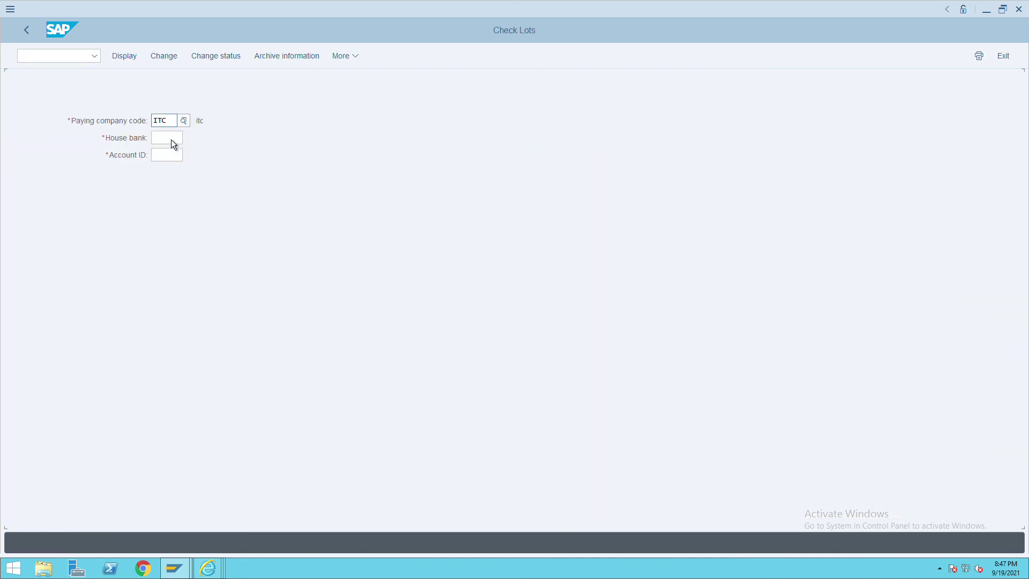
click(167, 138)
text(icici)
key(Tab)
key(F4)
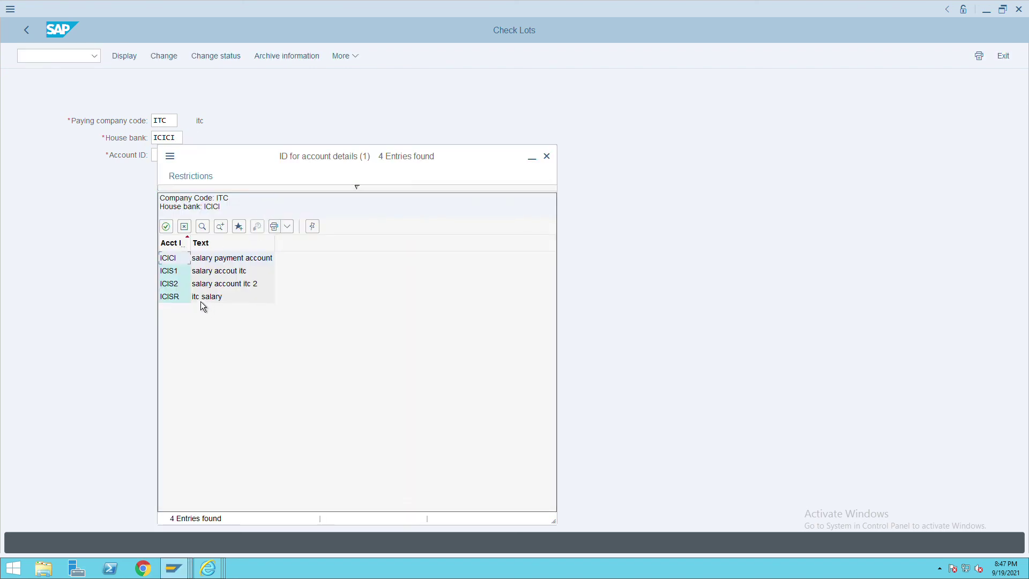
click(185, 288)
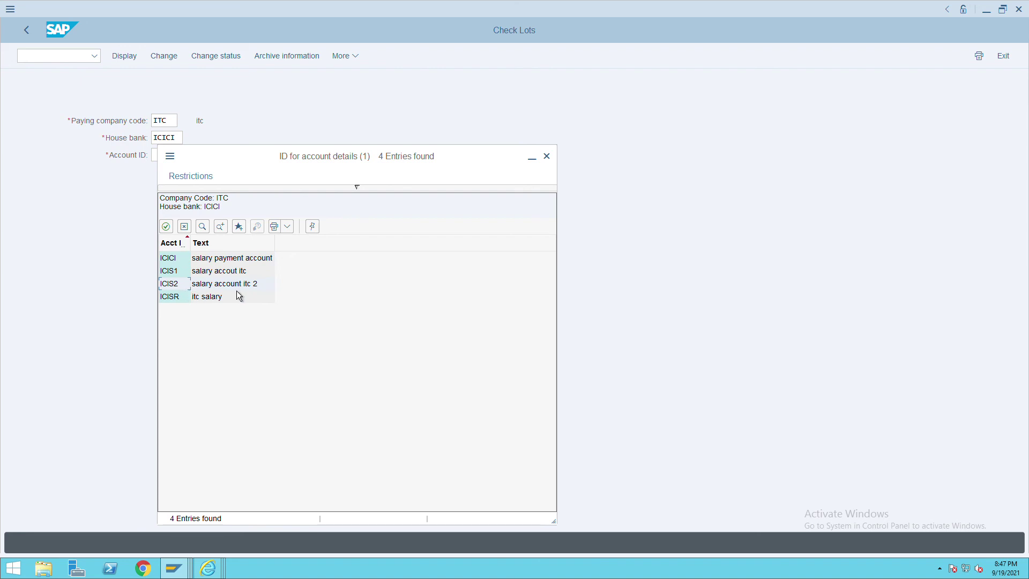
click(555, 161)
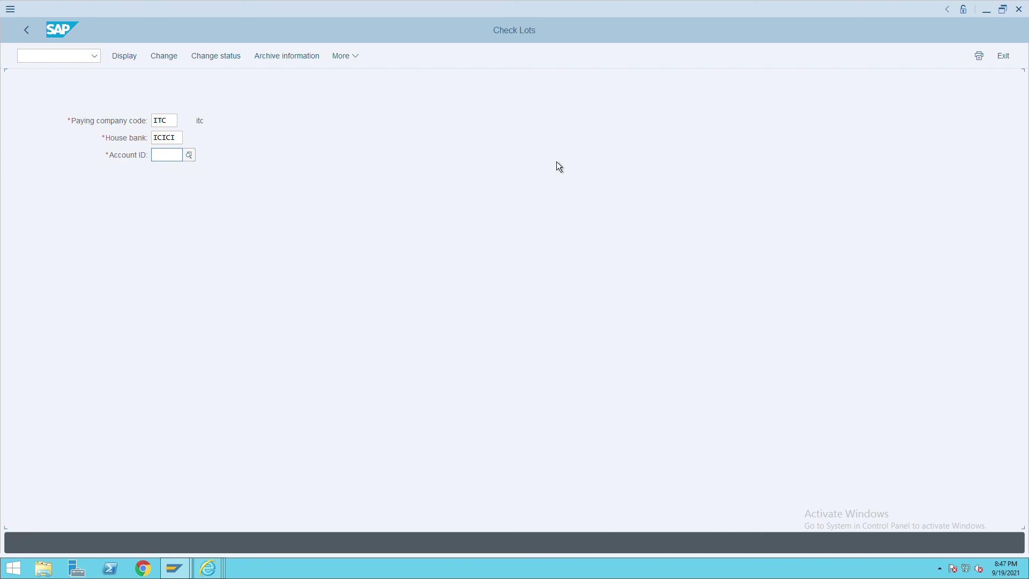